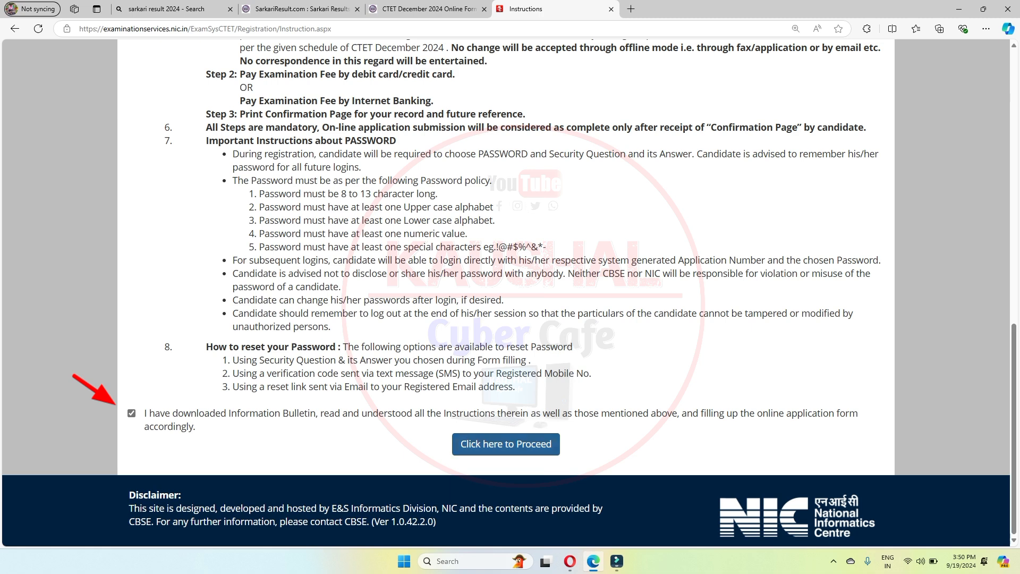
Step: Accept the Information Bulletin declaration and proceed to the registration form
click(506, 444)
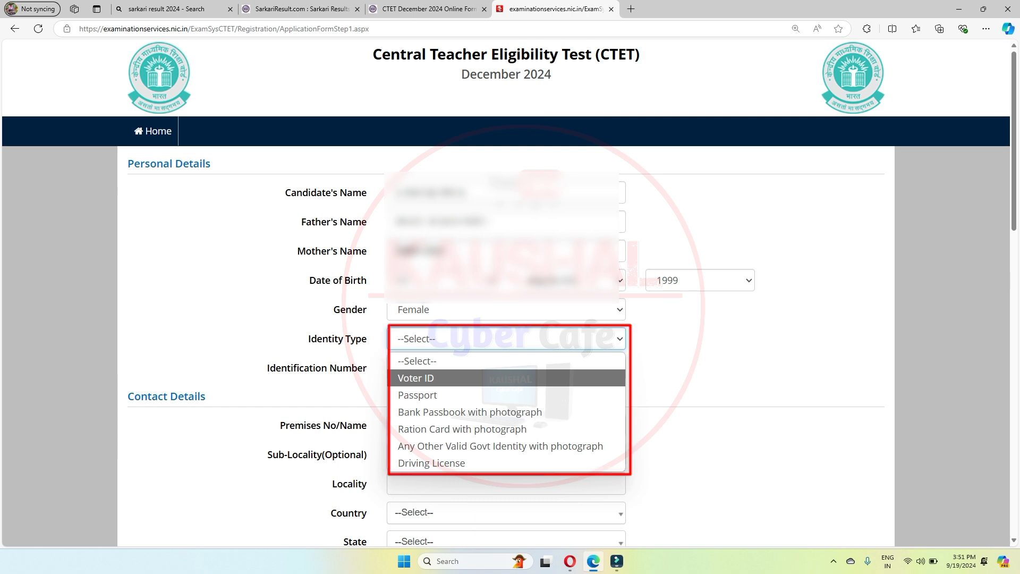
Step: Set Identity Type to 'Any Other Valid Govt Identity with photograph' and continue to the contact address
click(500, 445)
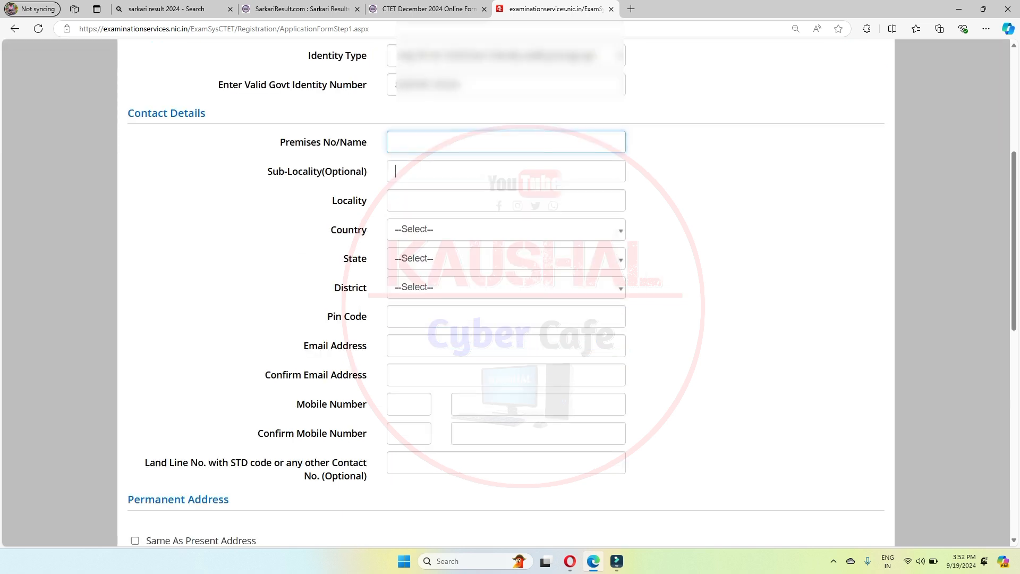
click(506, 171)
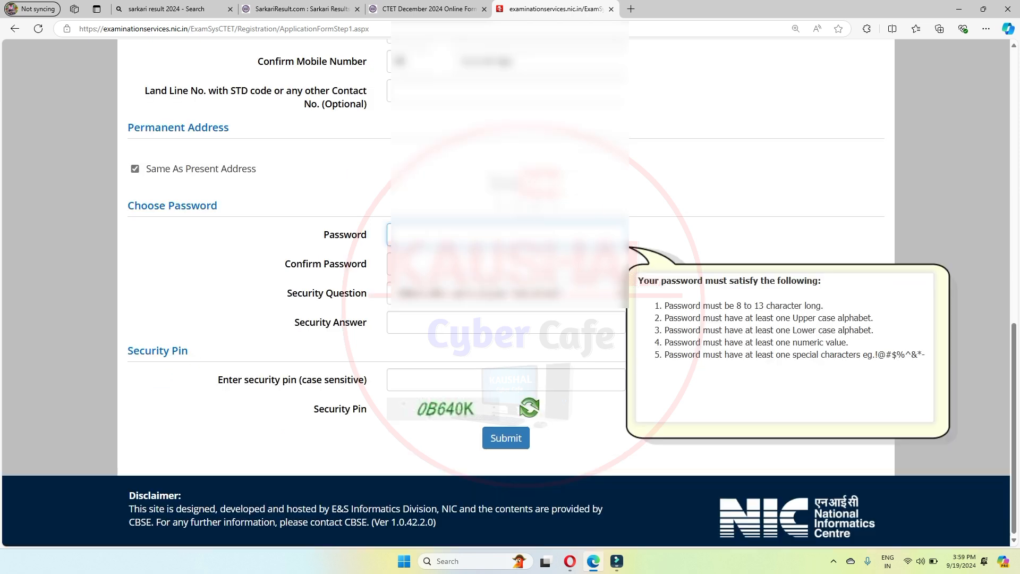
Step: Enter and confirm the account password, fill the security answer and pin, and submit for review
text(••)
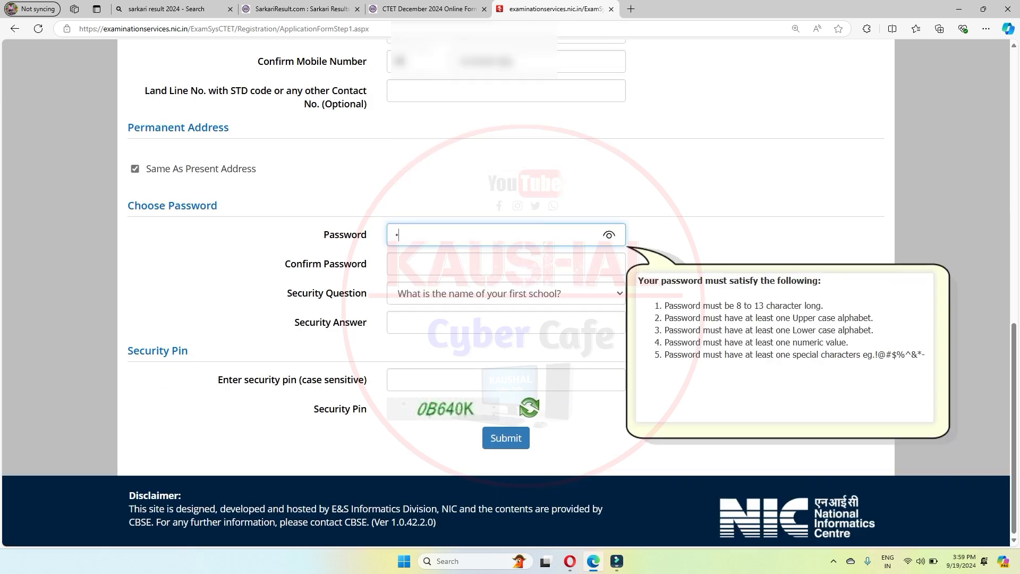
text(•)
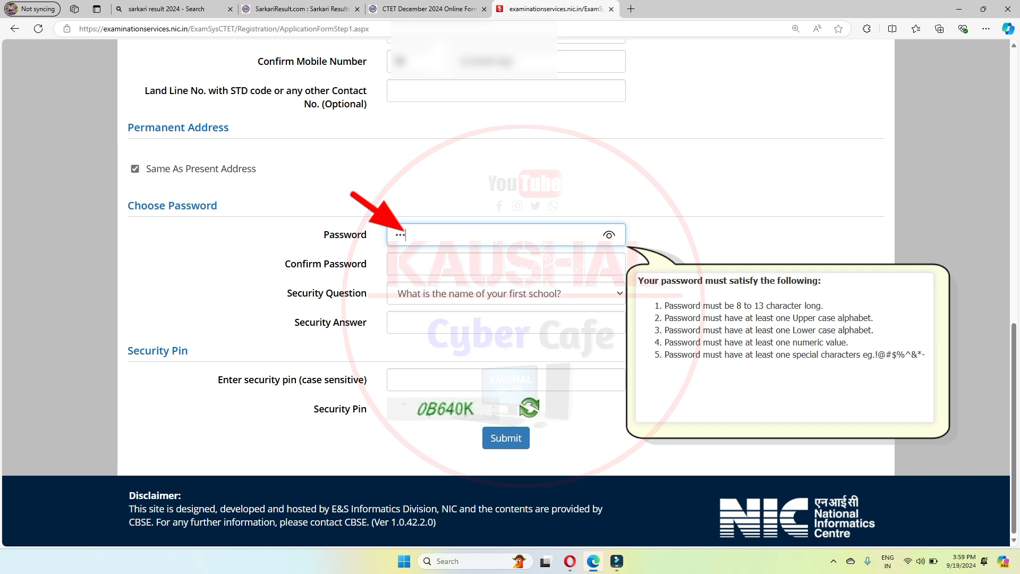
click(609, 234)
key(BackSpace)
key(BackSpace)
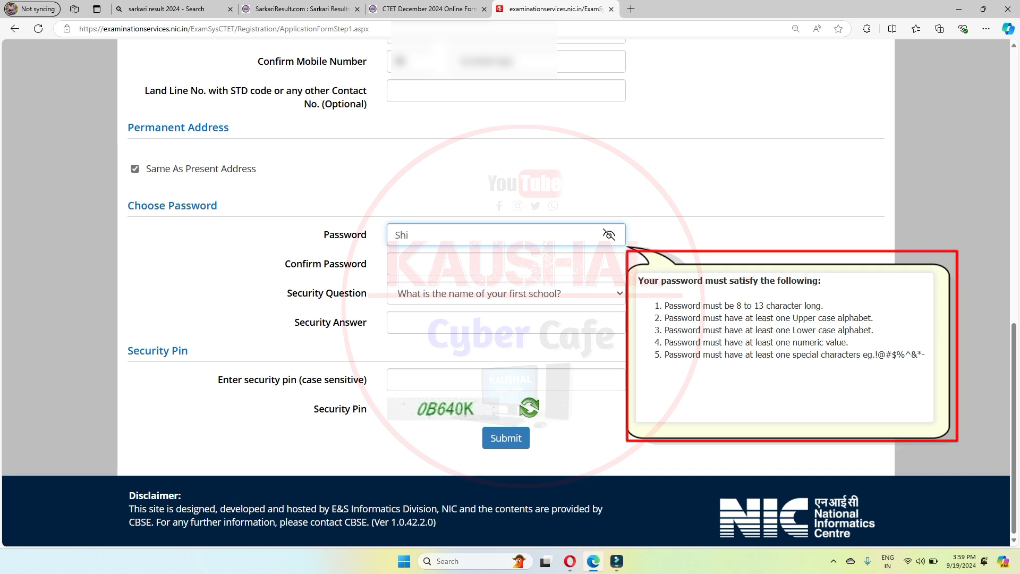
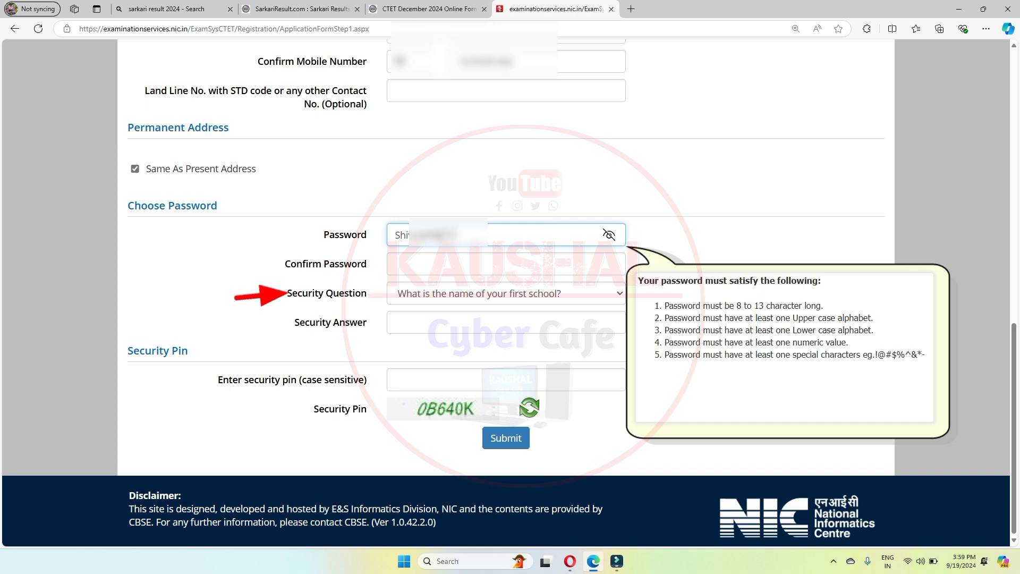
key(Tab)
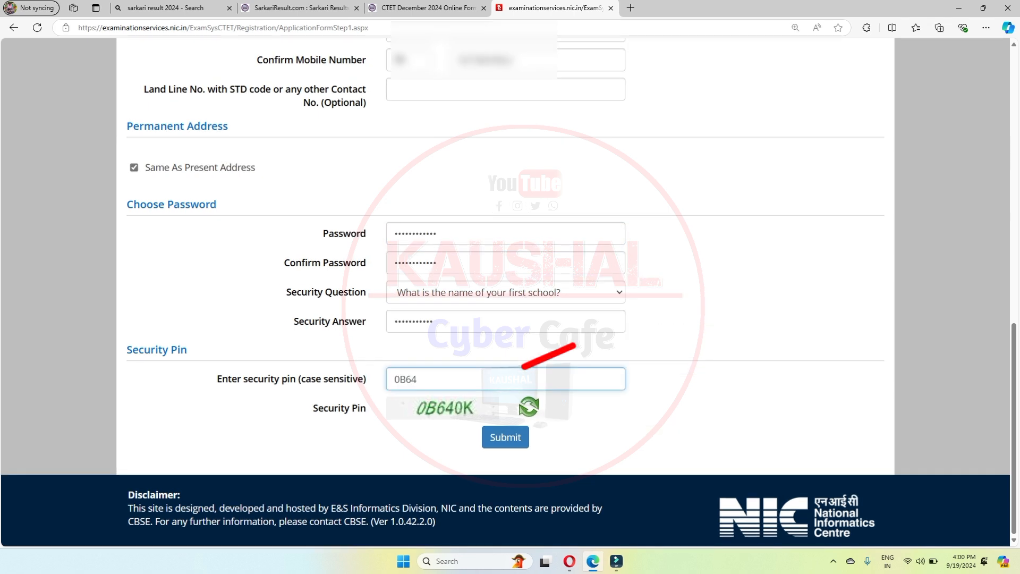
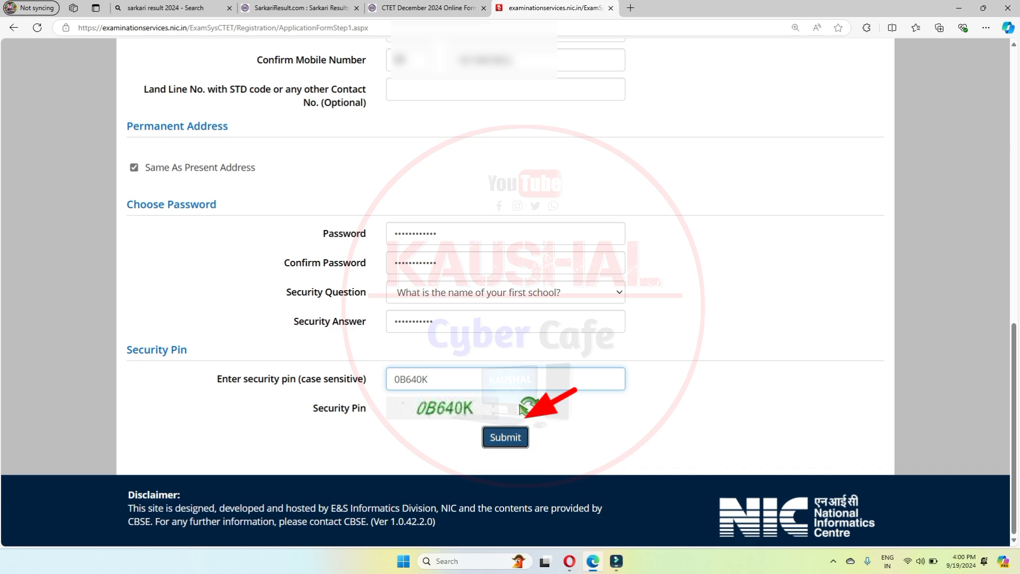
click(508, 437)
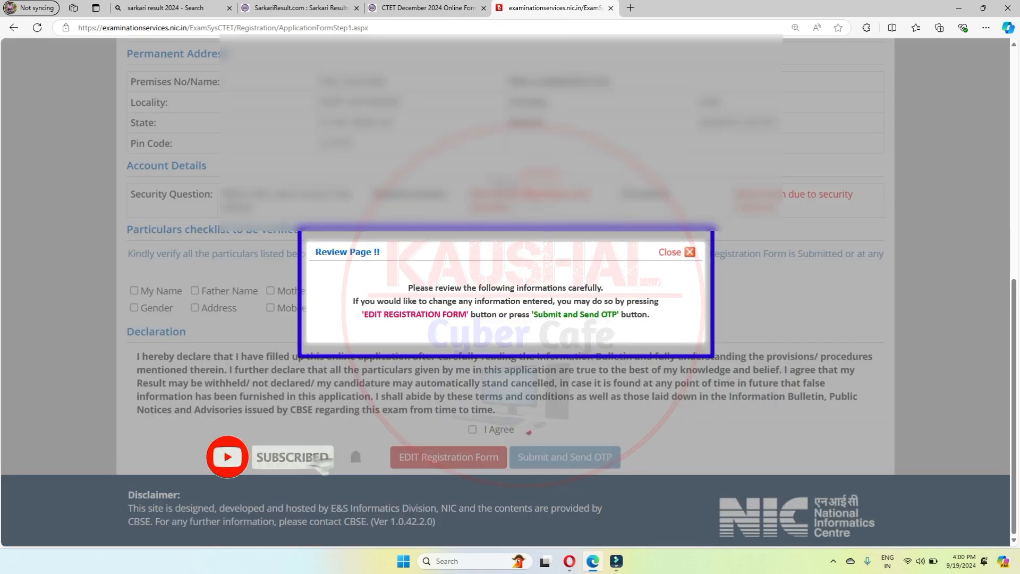
Step: Dismiss the review notice and tick the Gender and Father Name particulars as verified
click(676, 252)
scroll(676, 253, up, 5)
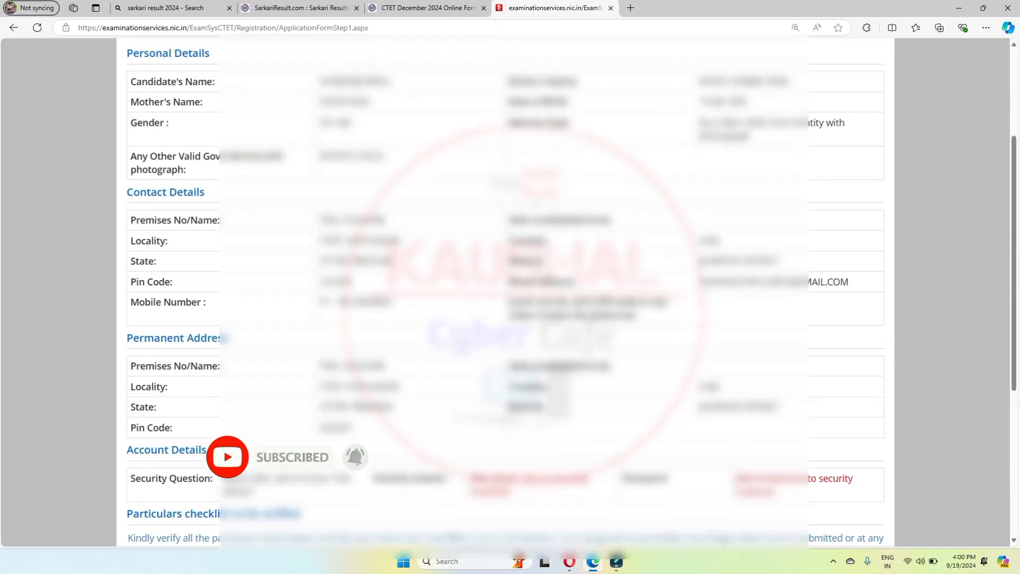
scroll(676, 252, down, 3)
scroll(676, 253, up, 4)
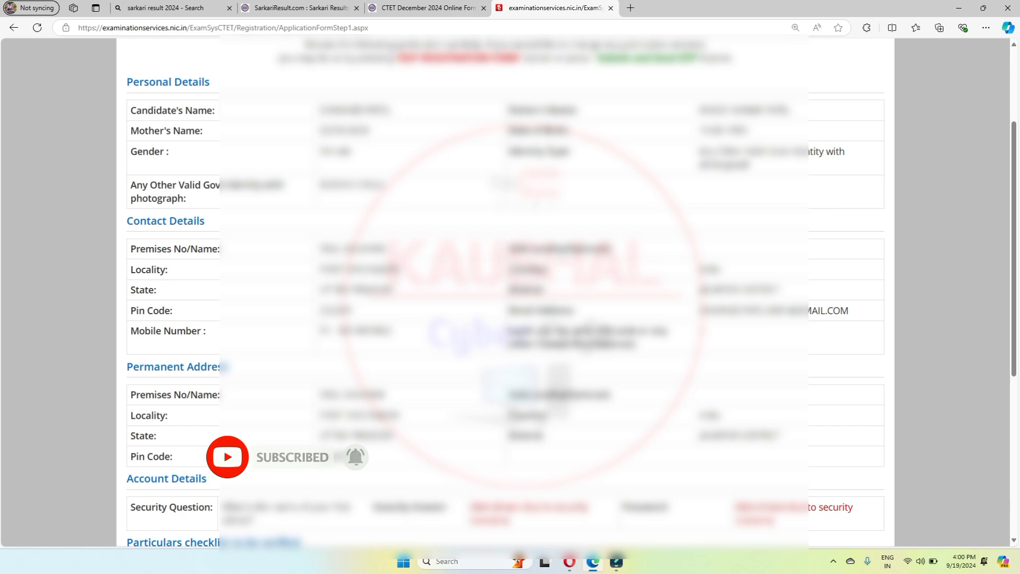
scroll(510, 266, down, 5)
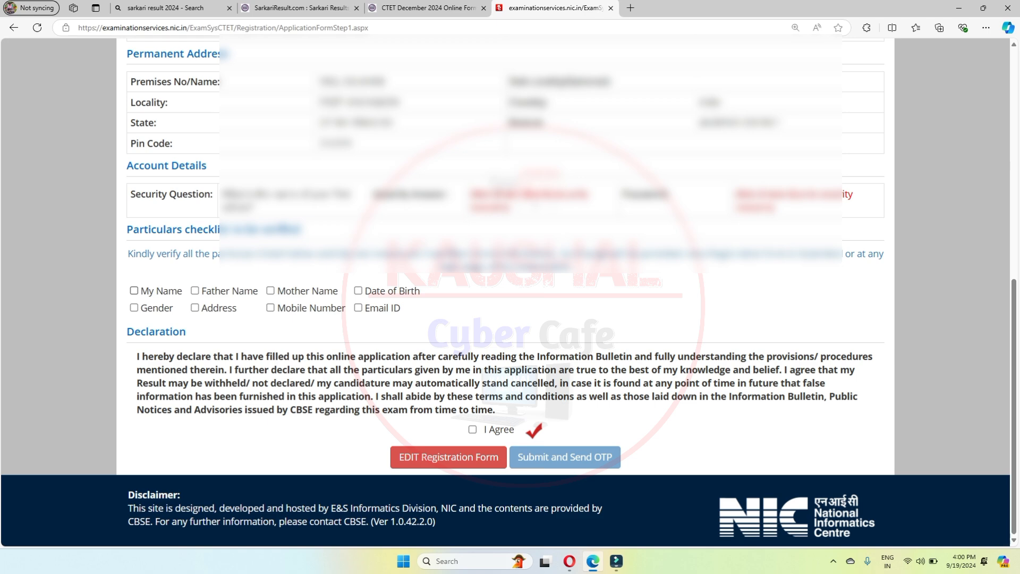
click(134, 308)
click(195, 291)
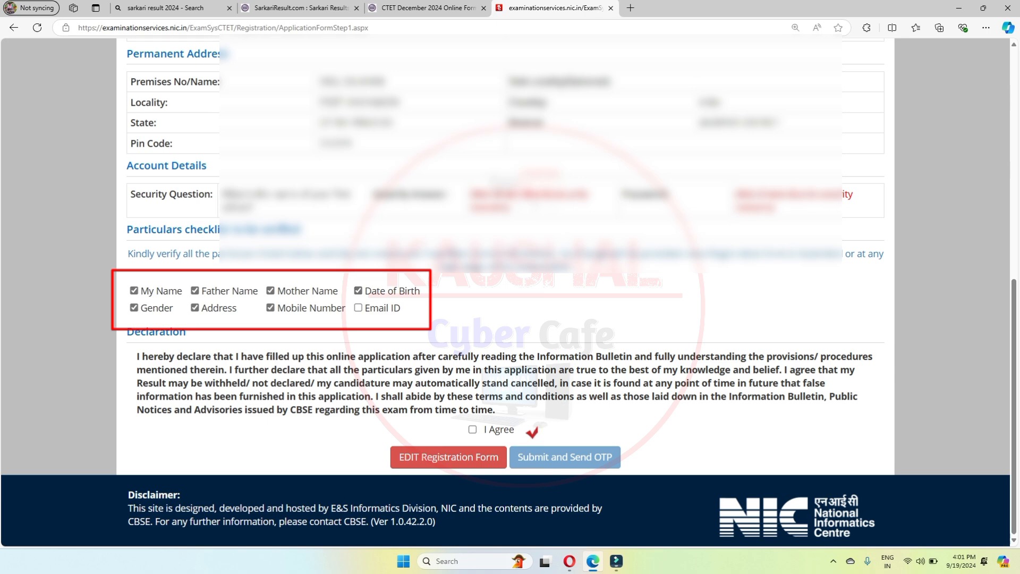
Step: Accept the declaration and confirm submitting the form to receive an OTP
click(472, 430)
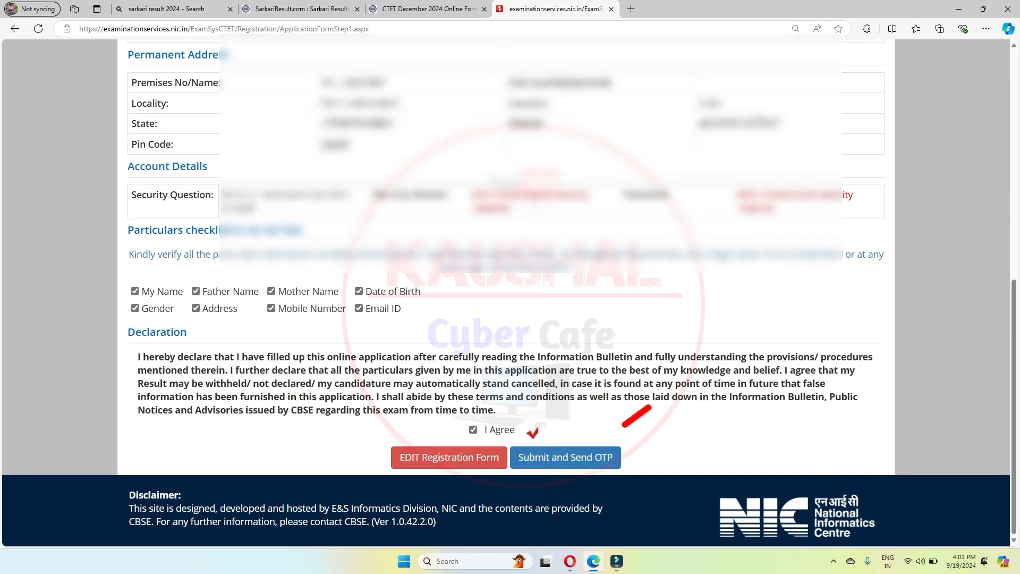
click(565, 457)
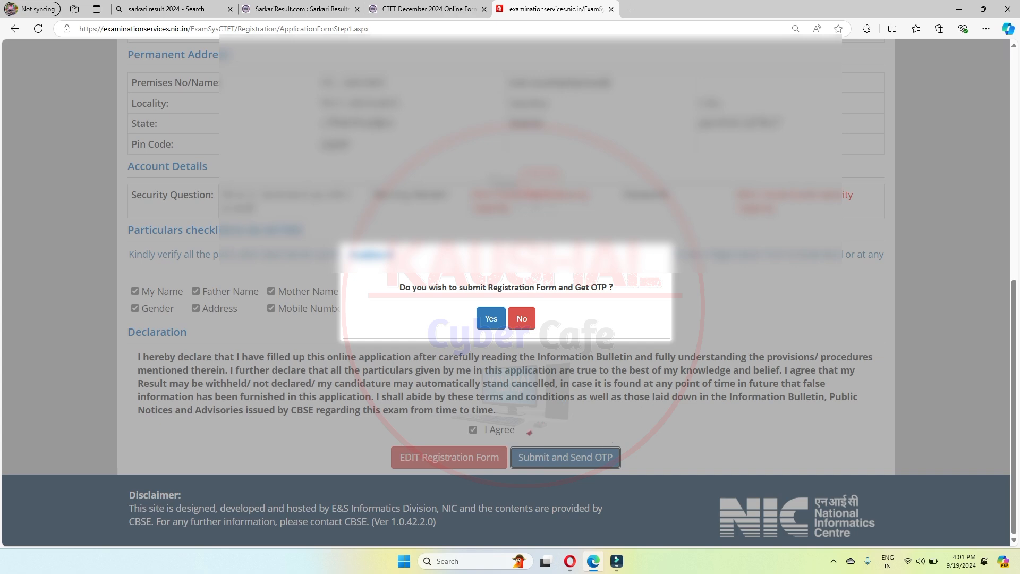
click(491, 319)
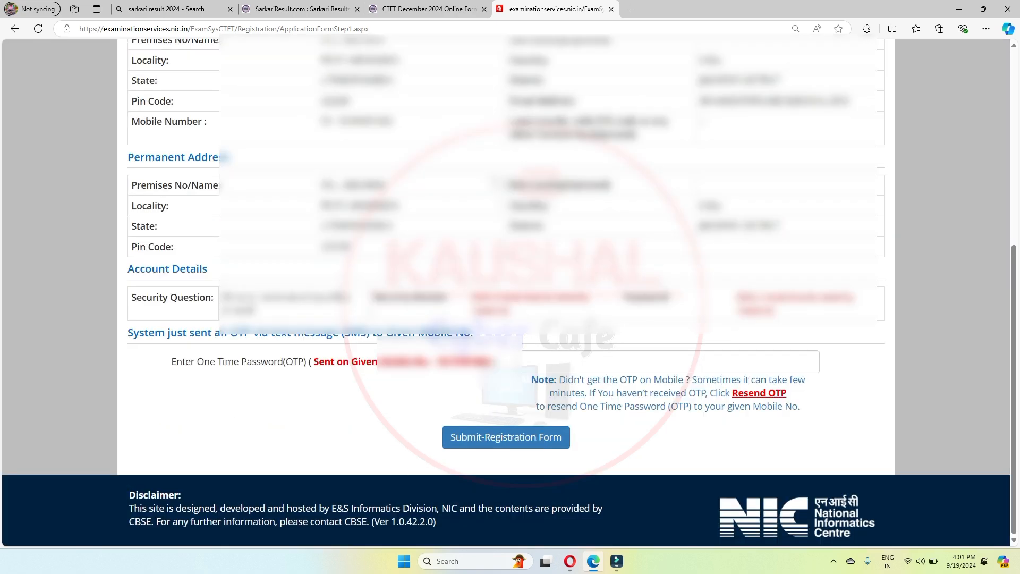
Step: Enter the OTP received by SMS and submit the registration form
click(638, 362)
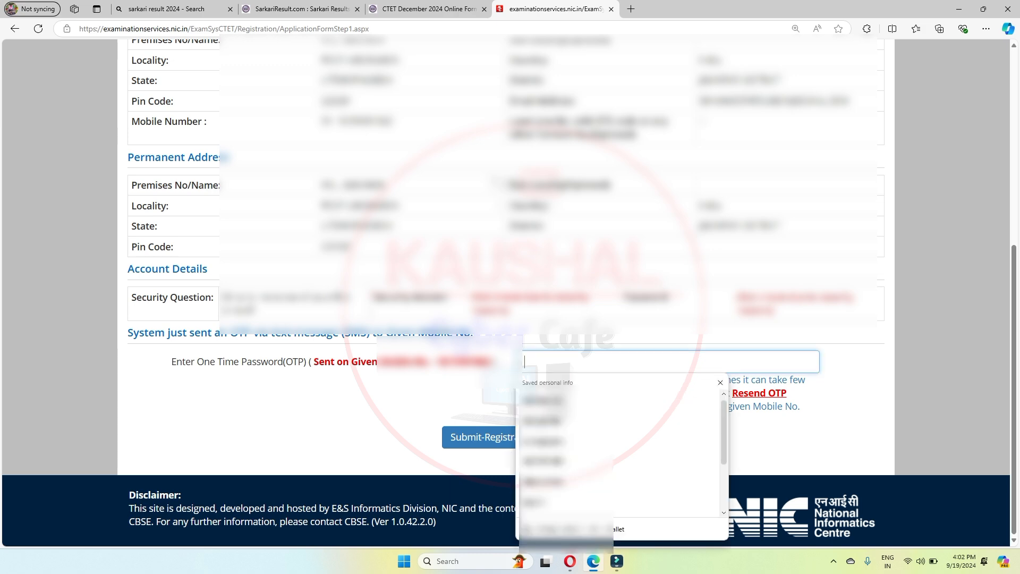
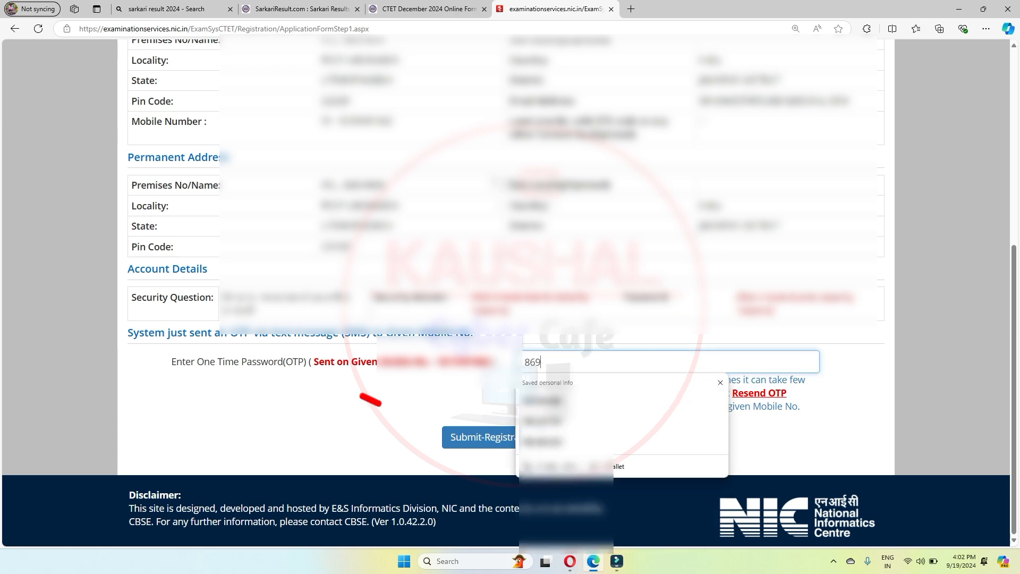
key(Tab)
key(Return)
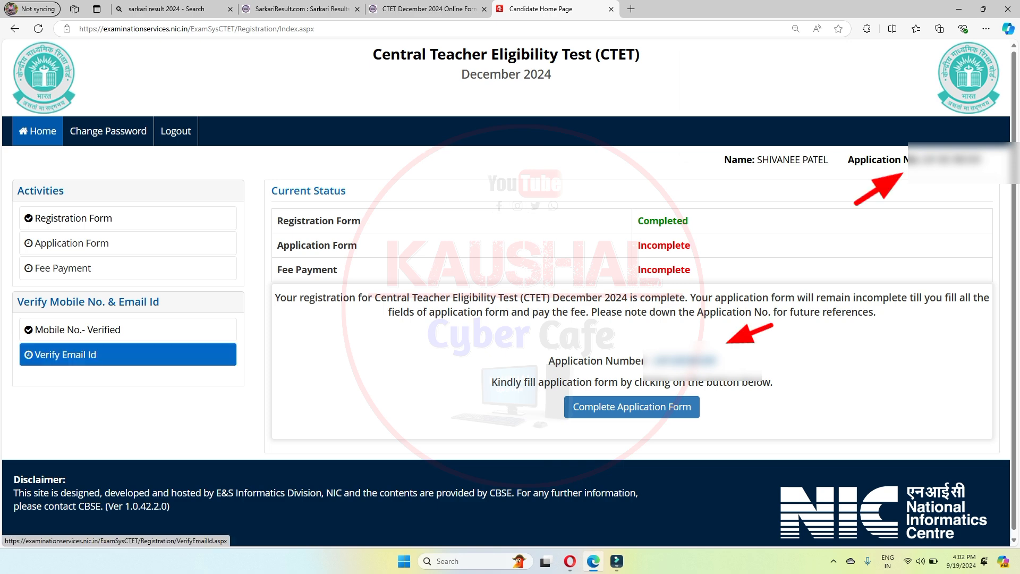
Step: Visit the email verification page, then start the Complete Application Form from home
click(127, 355)
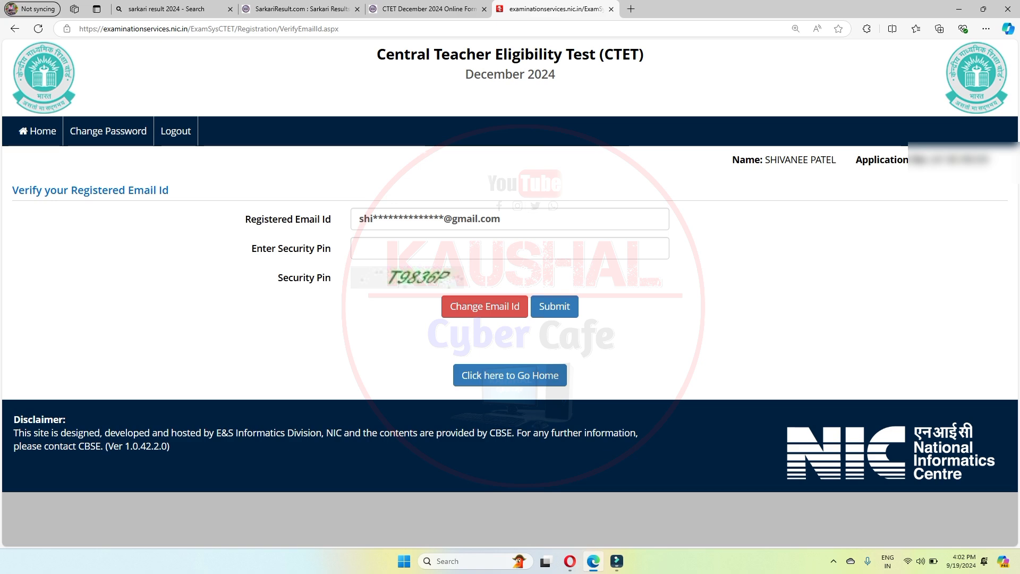
click(510, 248)
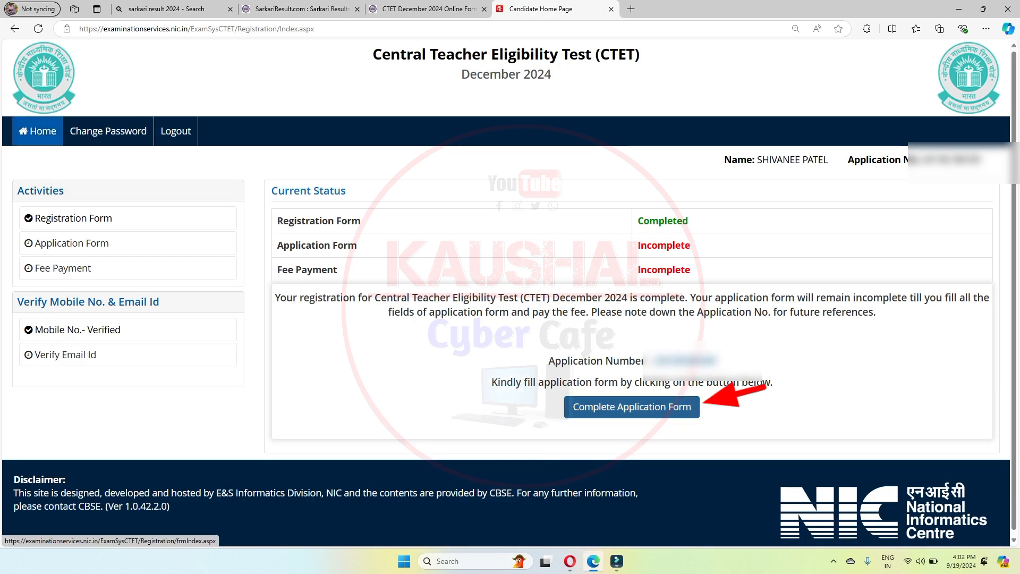
click(632, 407)
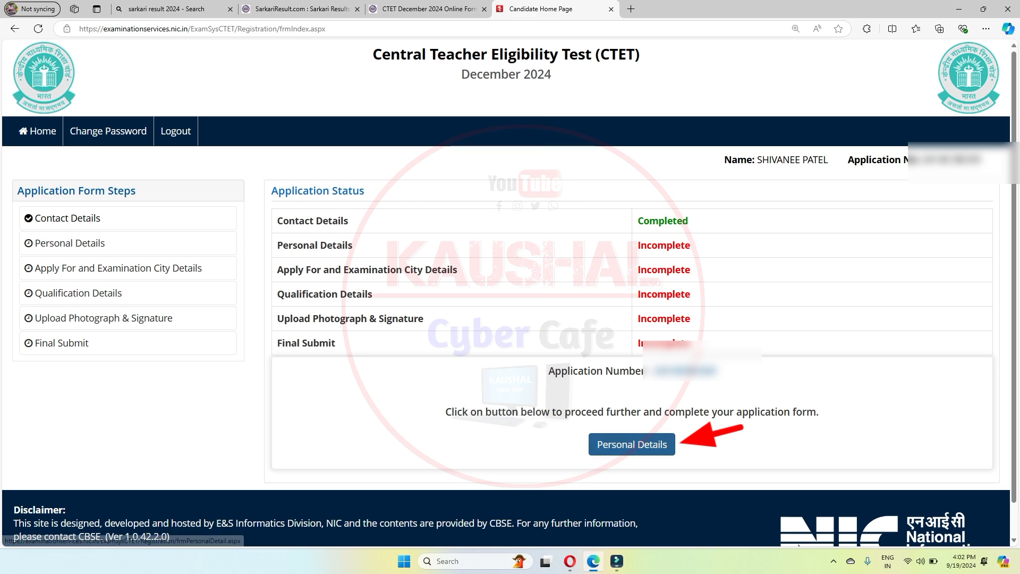
Step: In Personal Details, set nationality Indian, category OBC- NCL, and No to PwBD and PwD
click(632, 445)
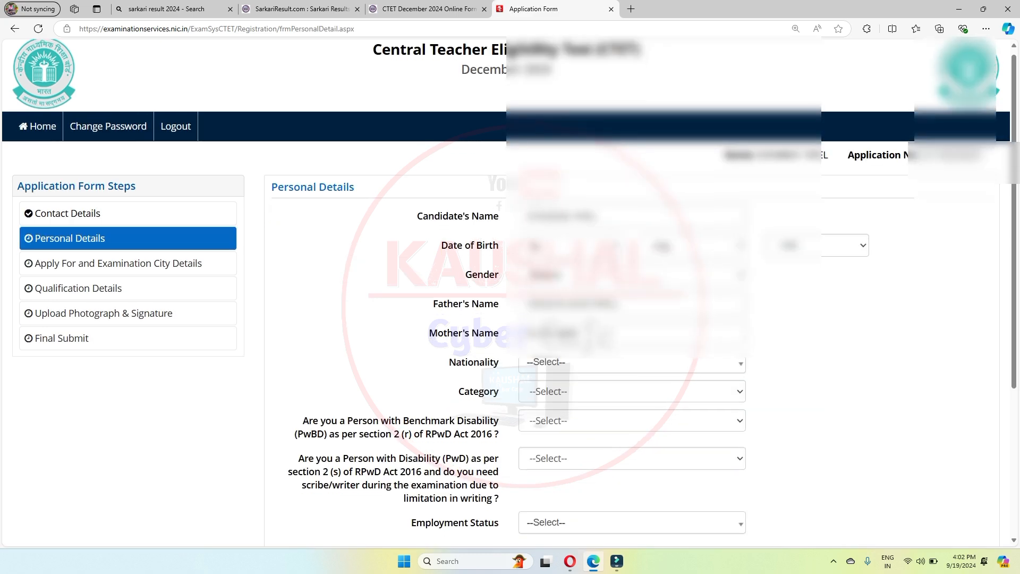
scroll(506, 292, down, 4)
scroll(506, 292, up, 3)
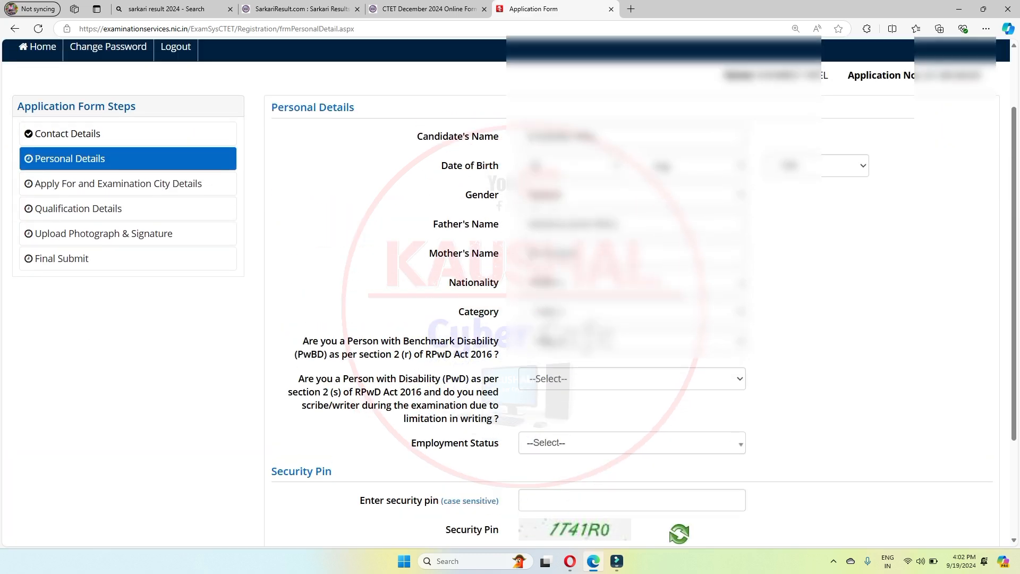
click(632, 282)
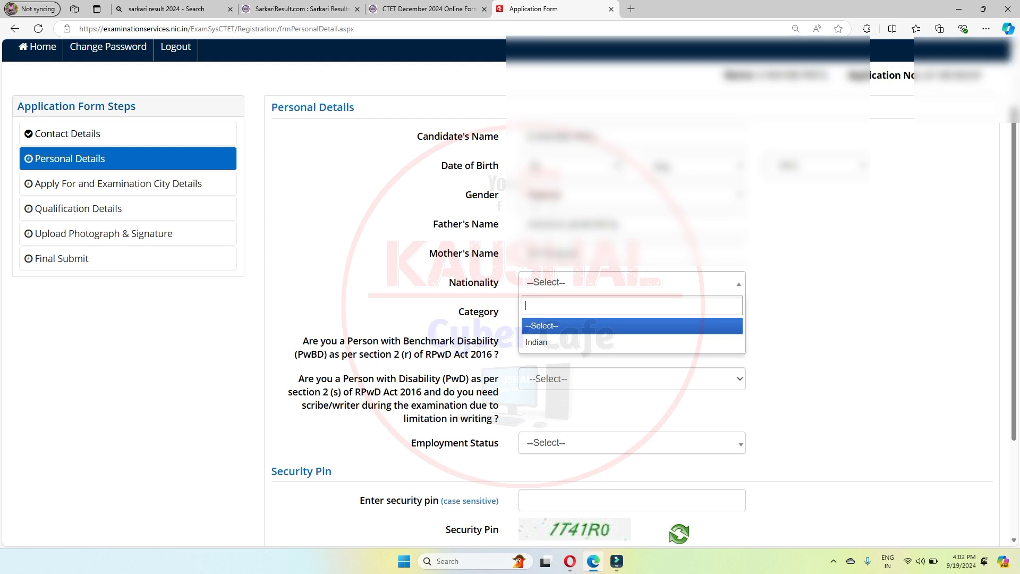
click(632, 342)
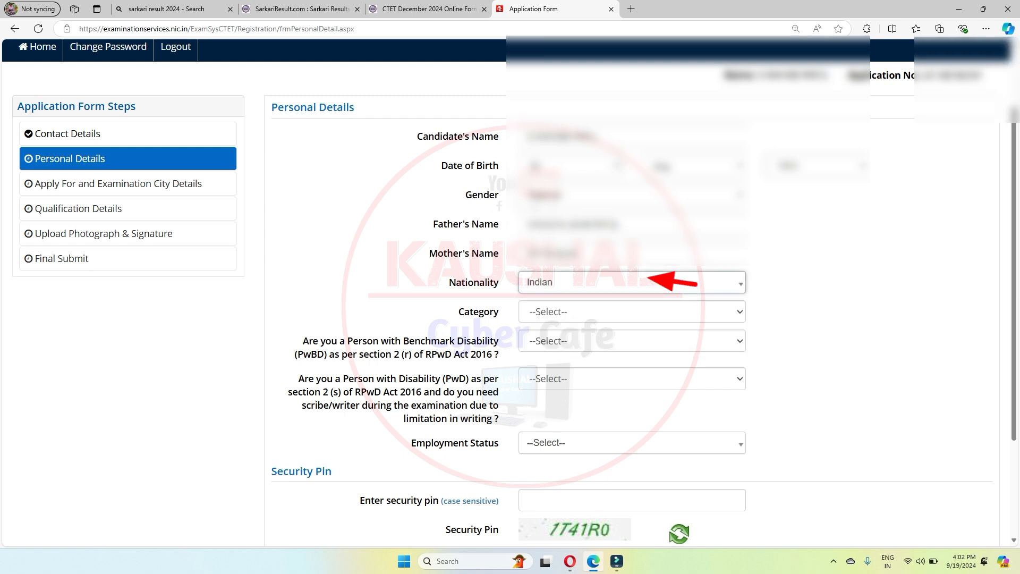
click(651, 306)
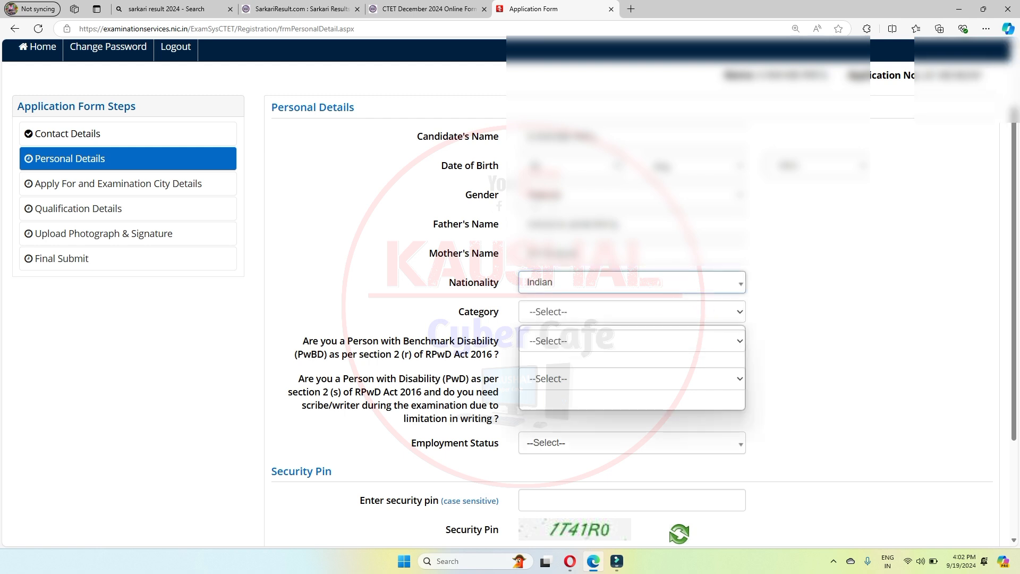
click(652, 350)
click(634, 342)
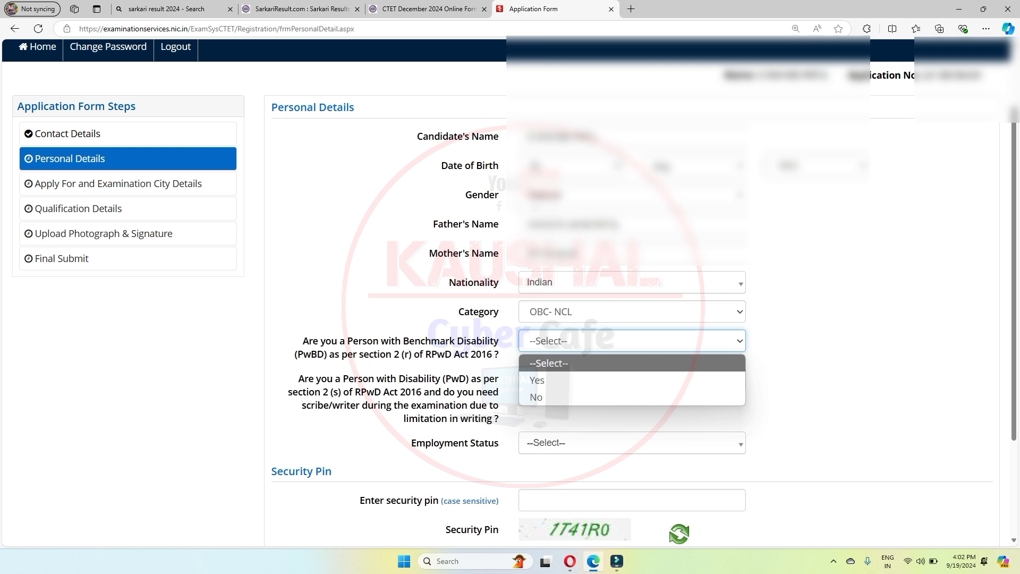
click(536, 397)
click(632, 378)
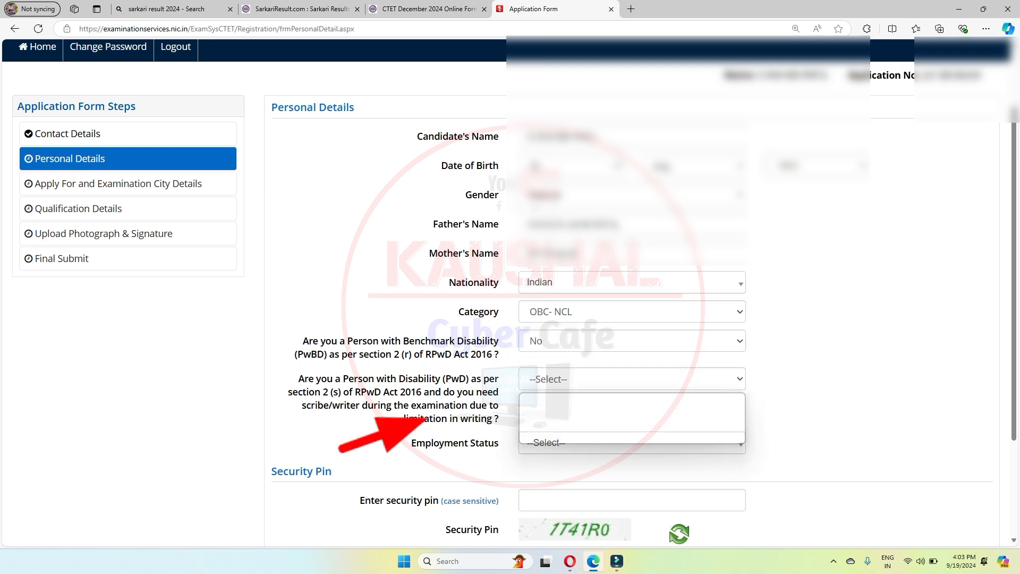
click(537, 435)
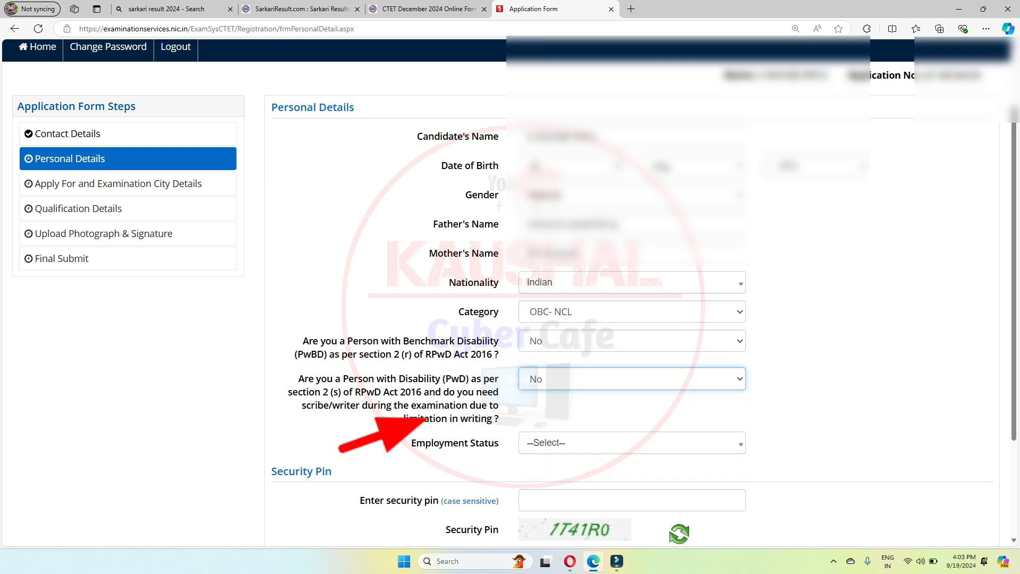
Step: Set employment status to Not Employed, enter the security pin, and save Personal Details
click(632, 443)
scroll(632, 372, down, 3)
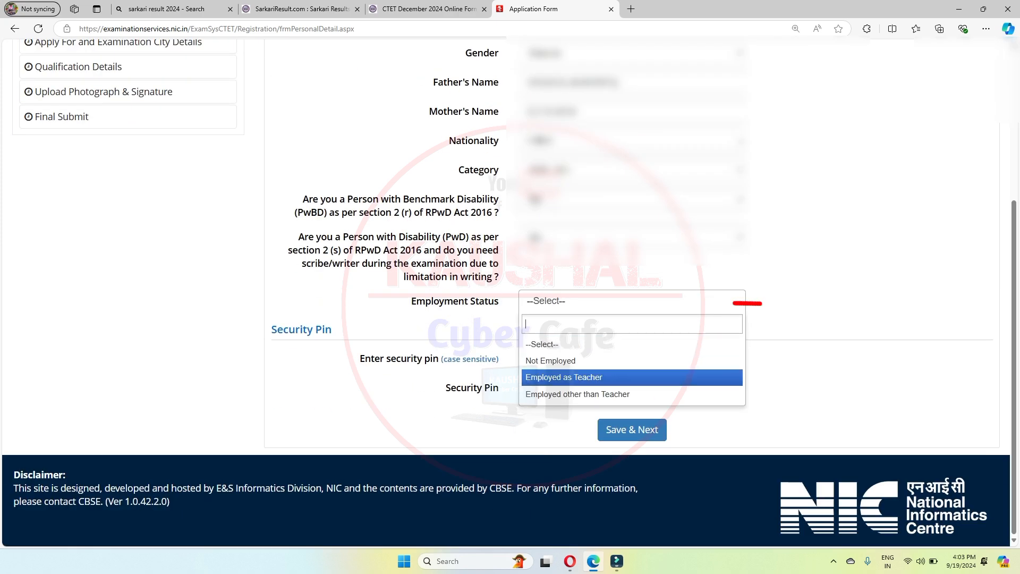
click(536, 357)
click(632, 358)
text(1)
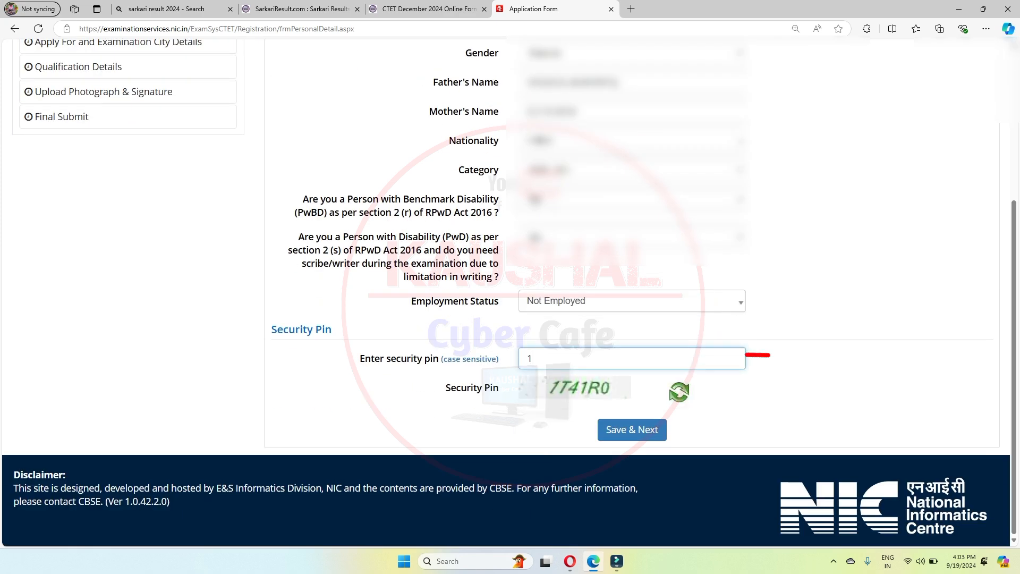
text(T)
text(41R0)
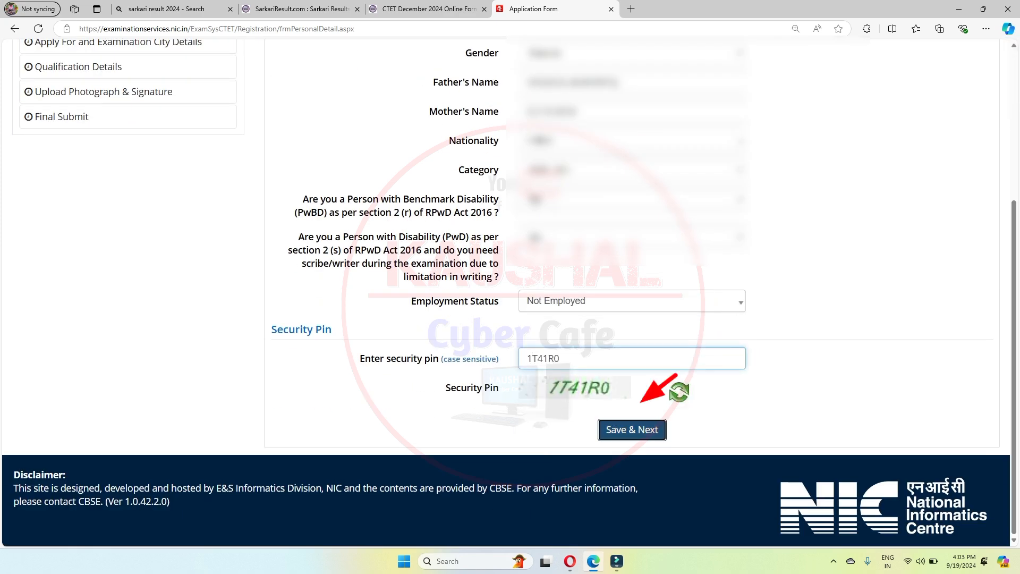
click(632, 430)
click(489, 318)
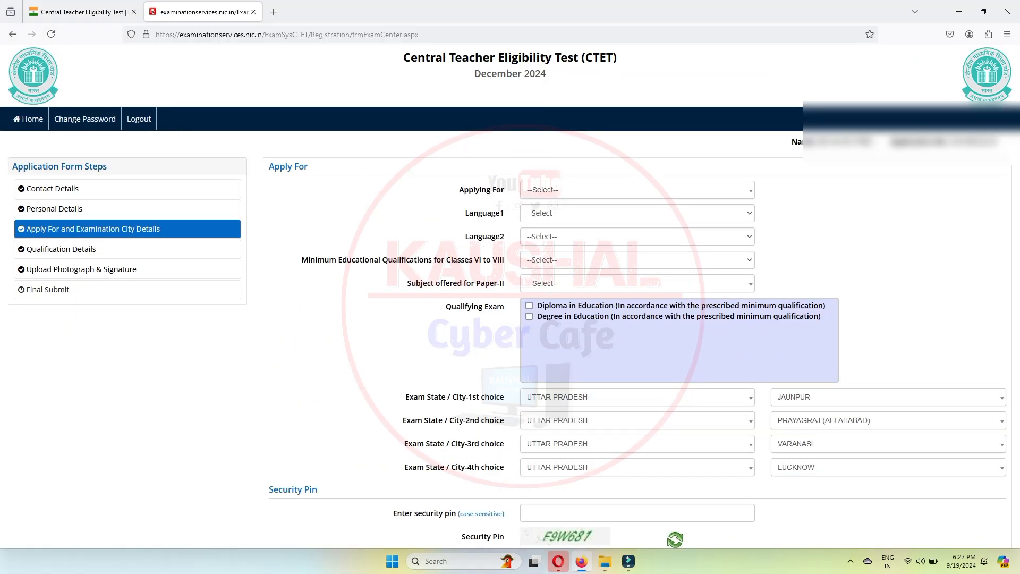
Step: Apply for Paper-I (Class I-V) with Hindi as Language1 and English as Language2
click(638, 190)
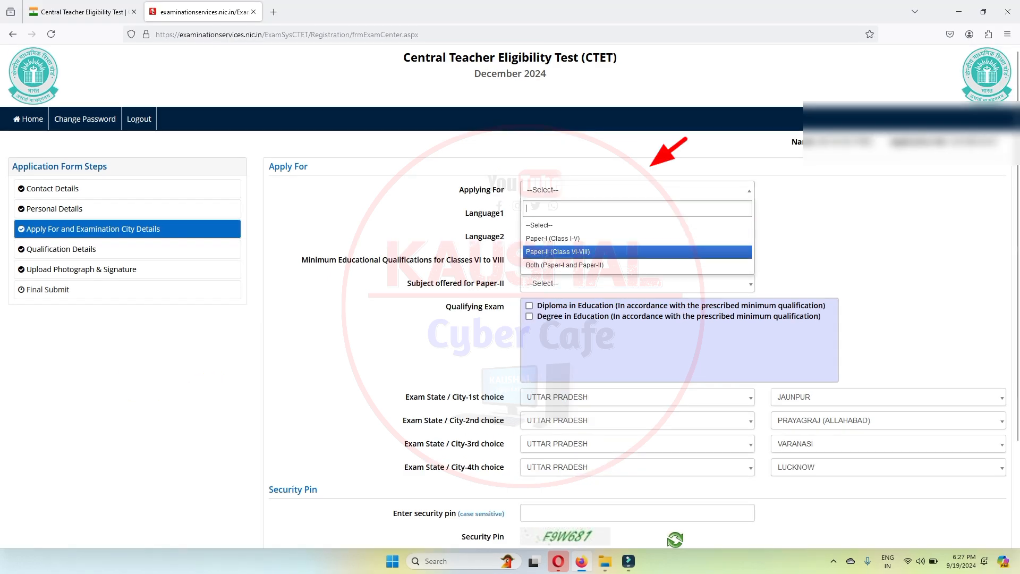
key(Down)
key(Down)
key(Up)
key(Return)
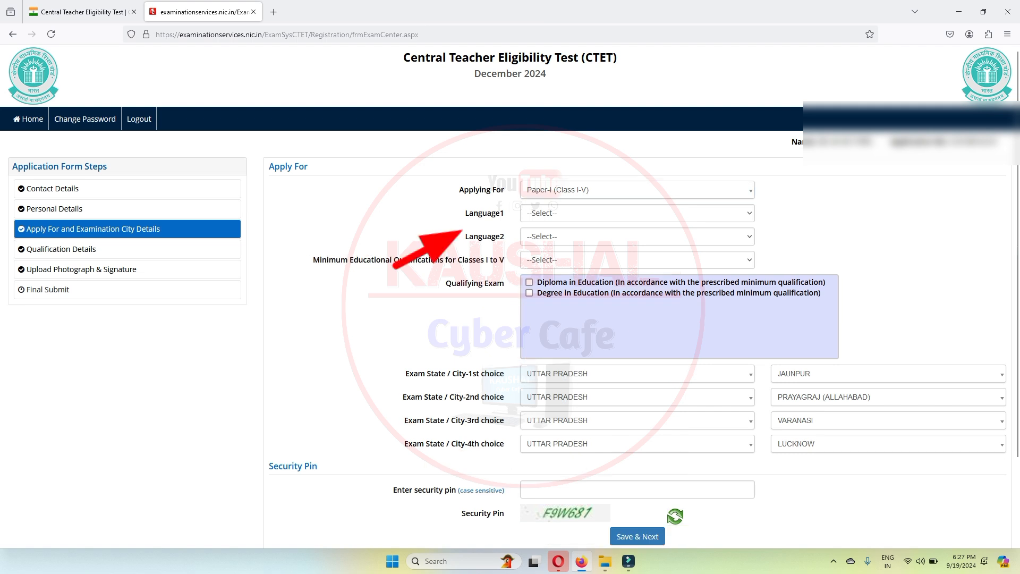
key(Tab)
key(alt+Down)
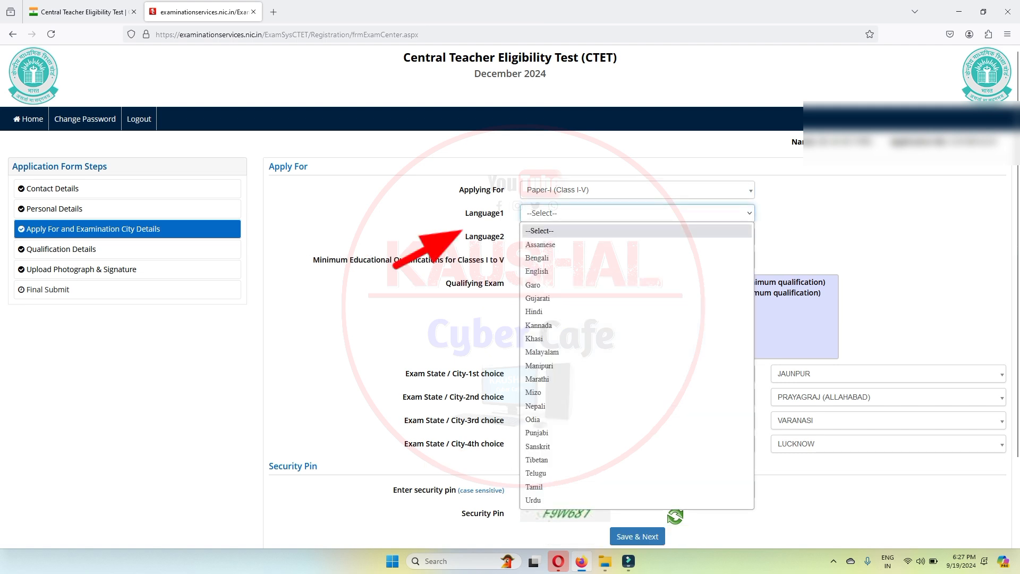
key(Down)
key(Down)
key(Down)
key(Down)
key(Down)
key(Down)
key(Return)
key(Tab)
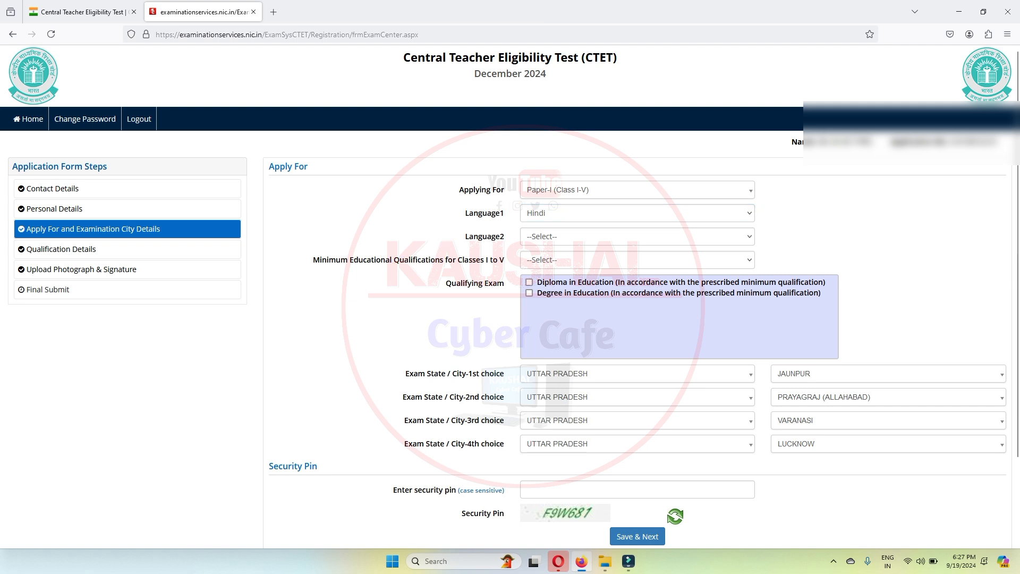
key(alt+Down)
key(Down)
key(Down)
key(Down)
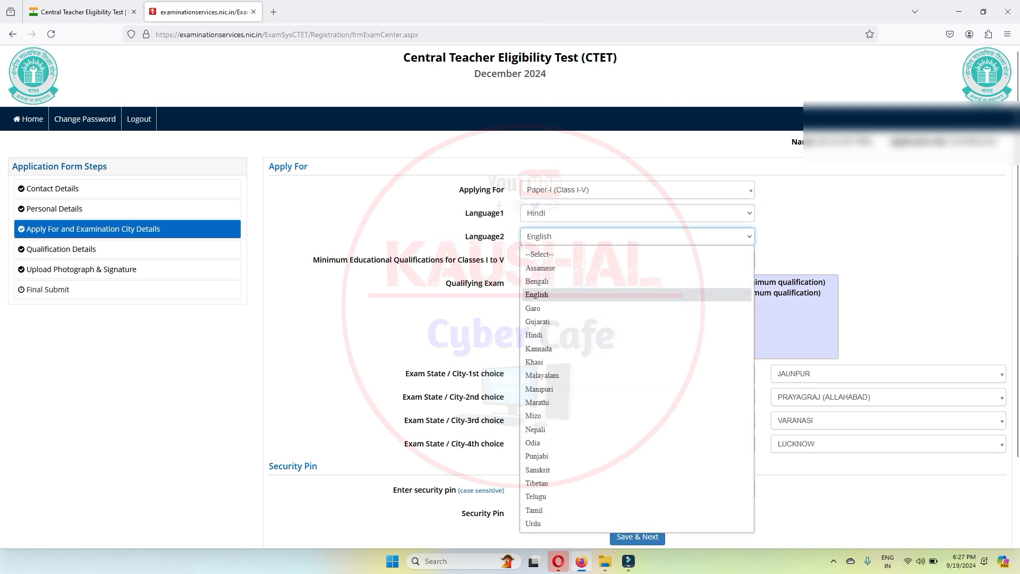
key(Return)
Step: Choose minimum qualification 2 and tick Diploma in Education as the qualifying exam
key(Tab)
key(alt+Down)
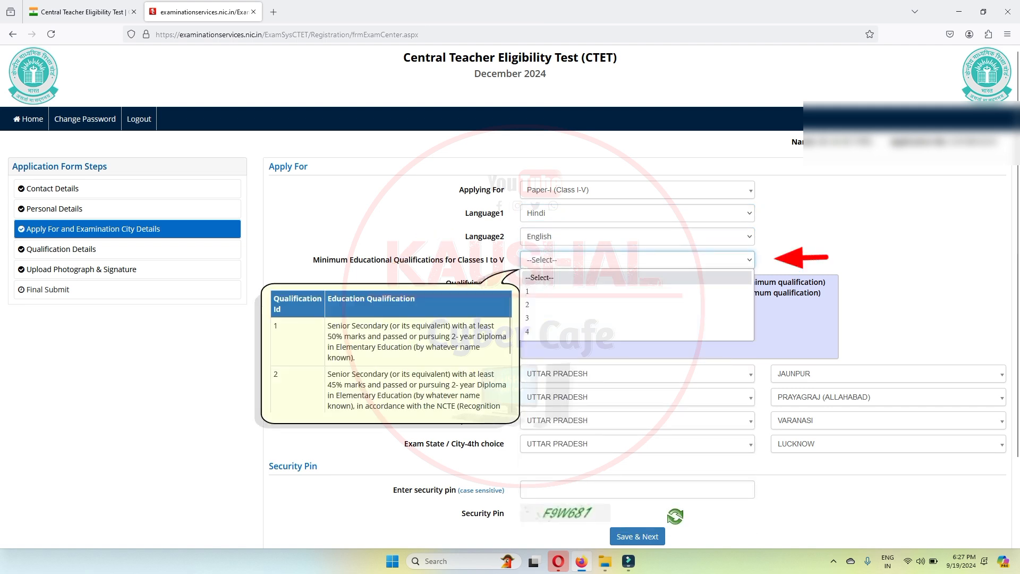
key(Escape)
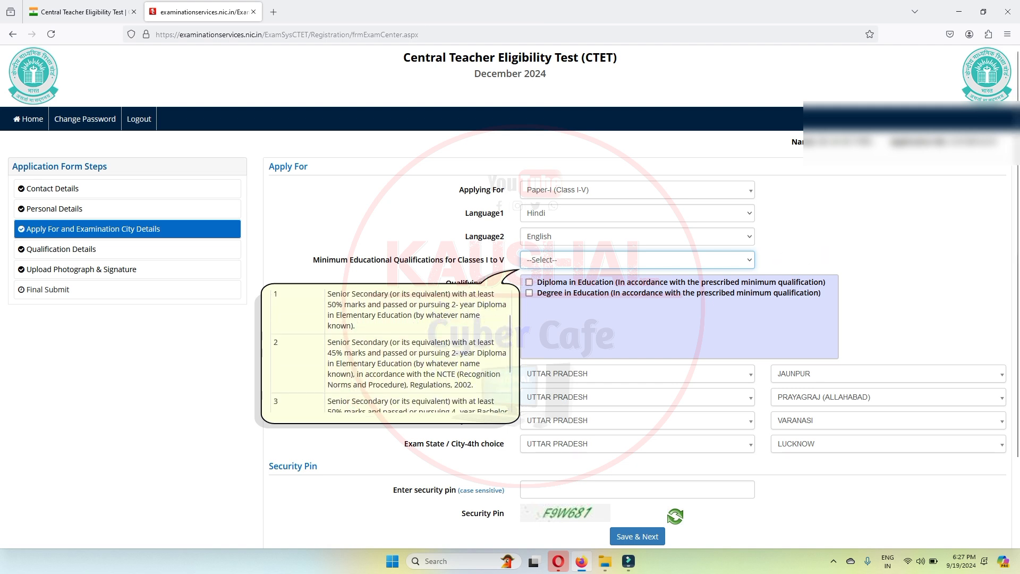
key(alt+Down)
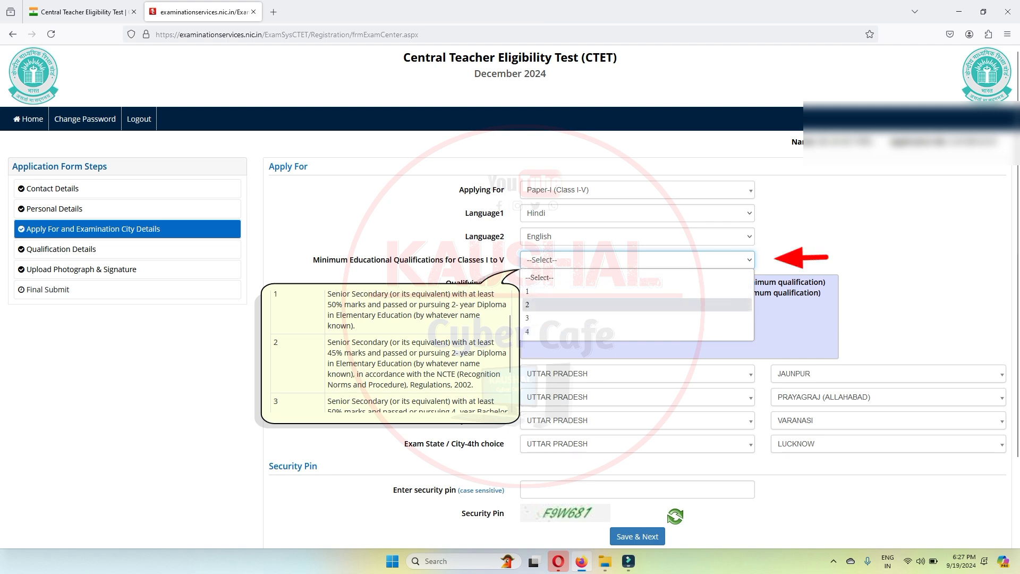
scroll(425, 351, up, 2)
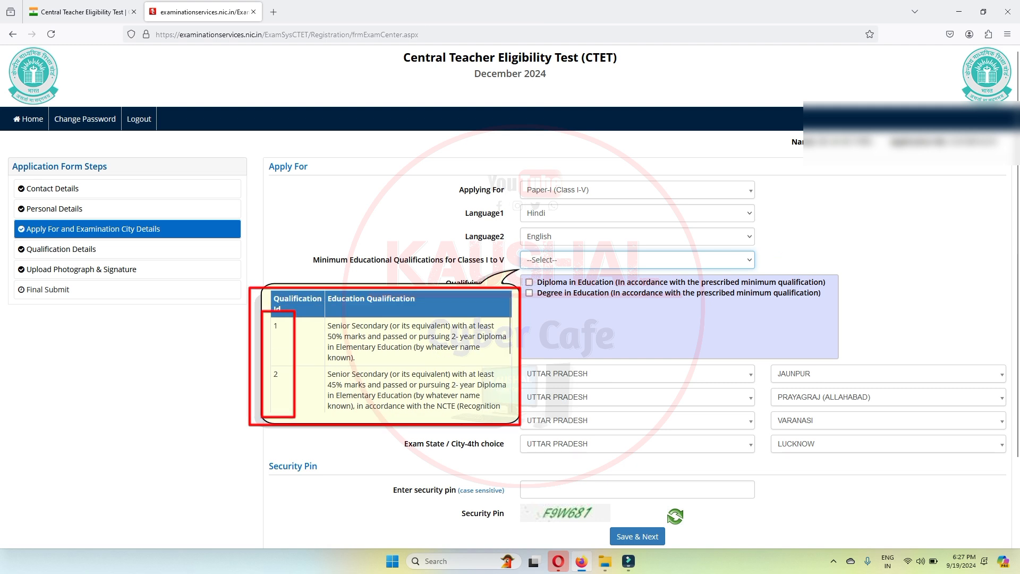
key(alt+Down)
key(Down)
key(Down)
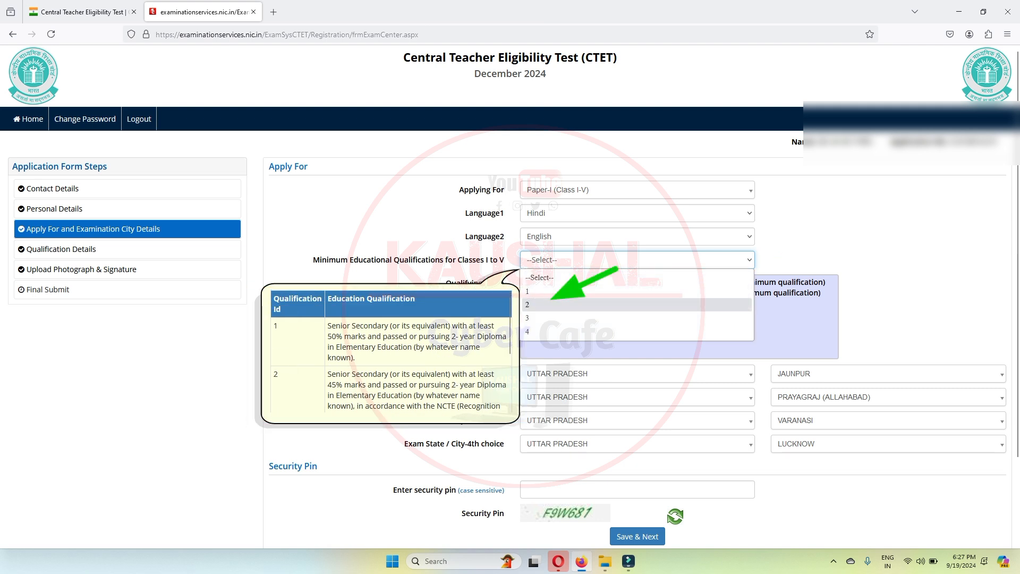
key(Return)
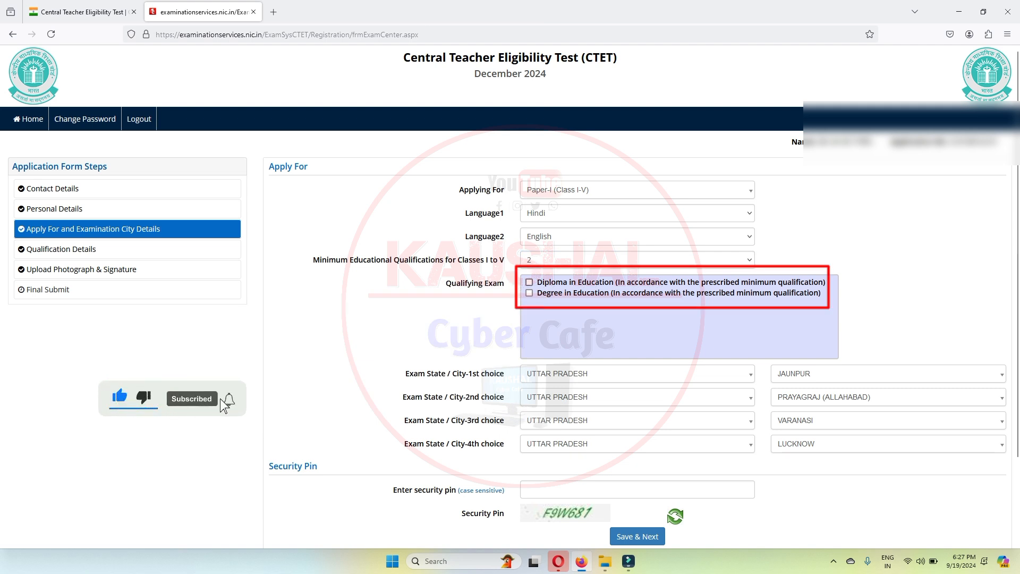
click(529, 282)
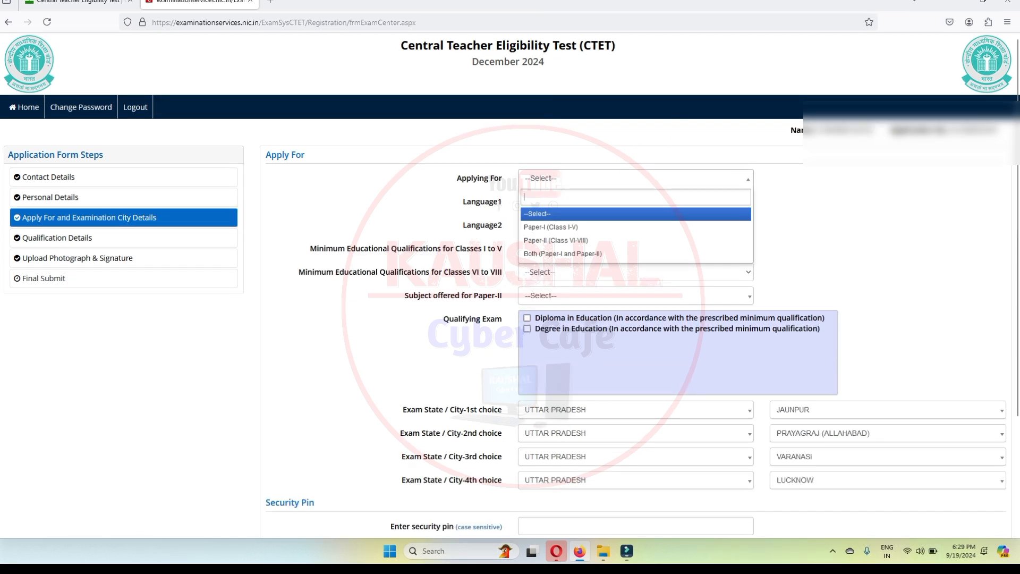
Step: Switch the paper to Paper-II (Class VI-VIII), Language1 Hindi, with qualification 1 for Classes I to V
key(Down)
key(Down)
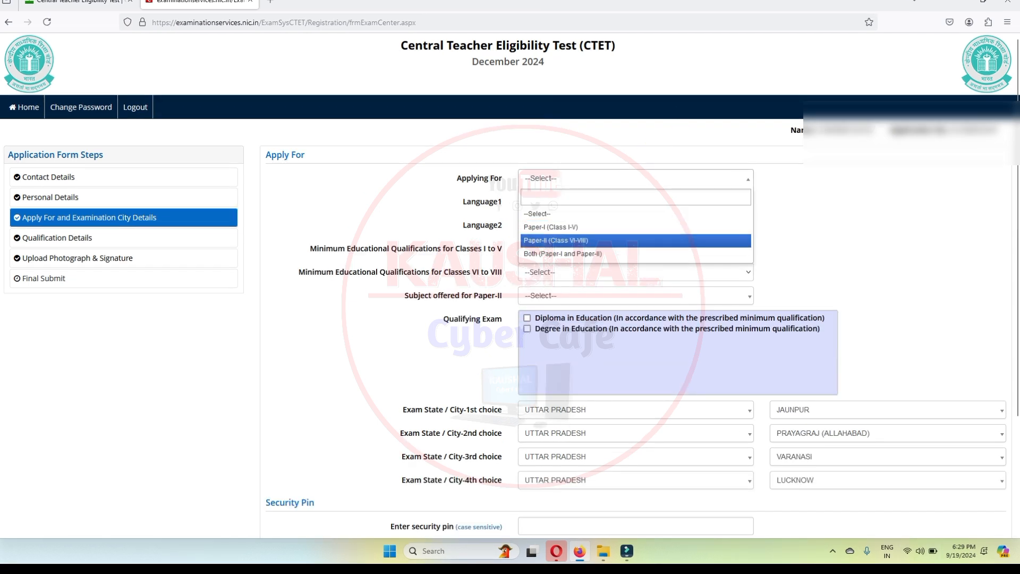
key(Return)
click(636, 202)
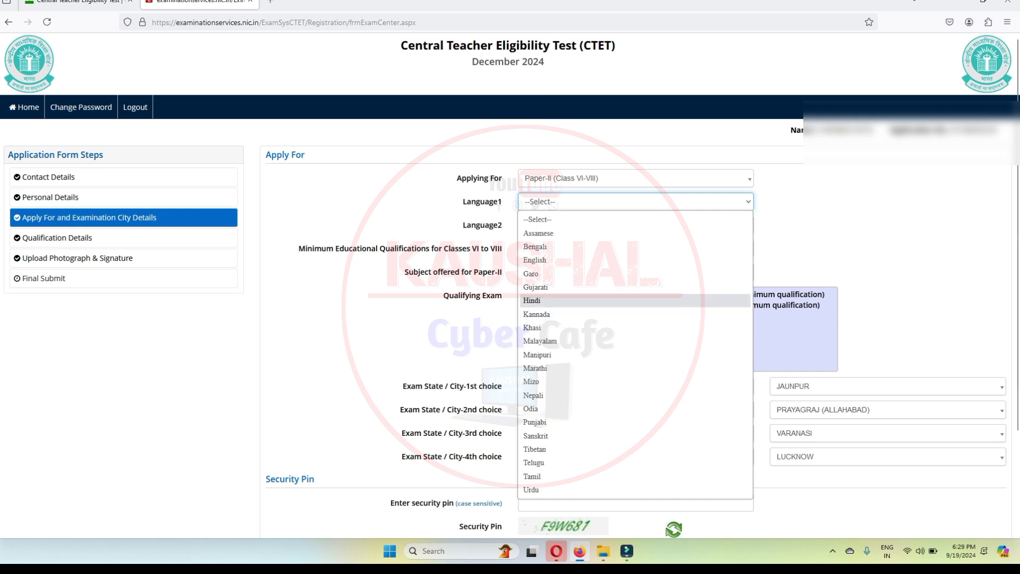
click(585, 301)
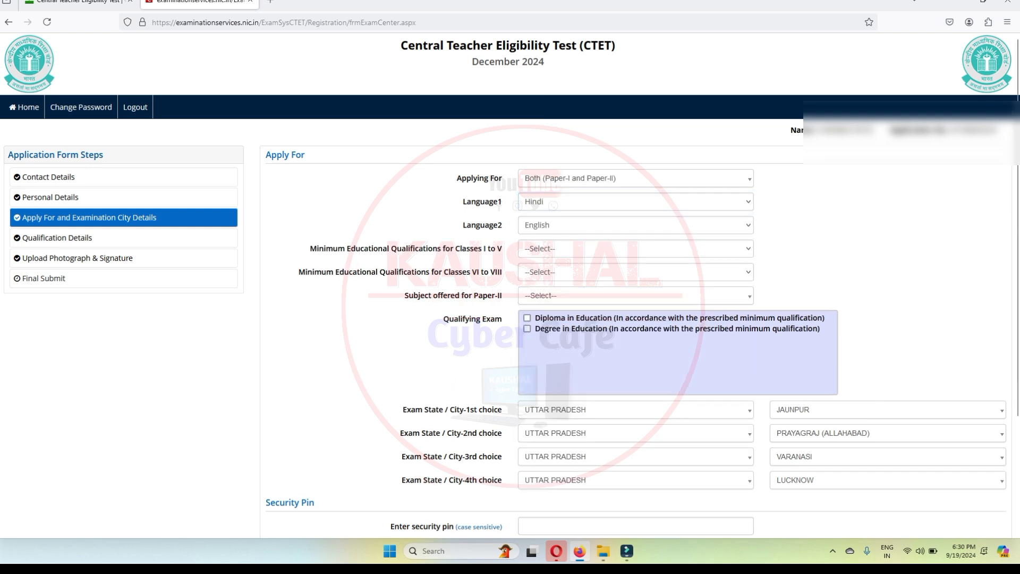
click(636, 249)
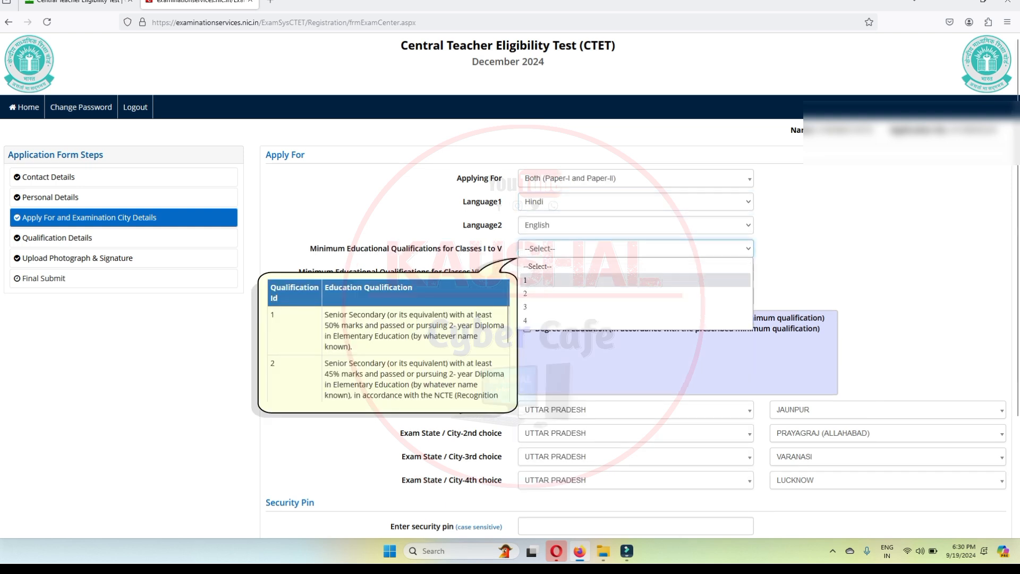
click(415, 340)
scroll(415, 340, down, 3)
scroll(415, 341, up, 1)
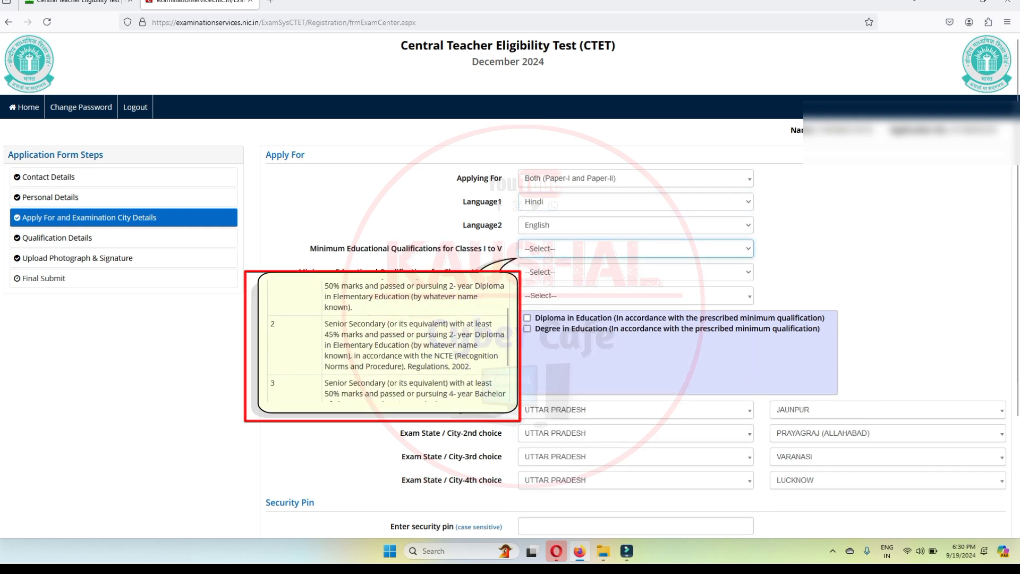
click(635, 249)
click(584, 278)
Step: Choose Mathematics & Science as the Paper-II subject and tick Degree in Education
click(635, 272)
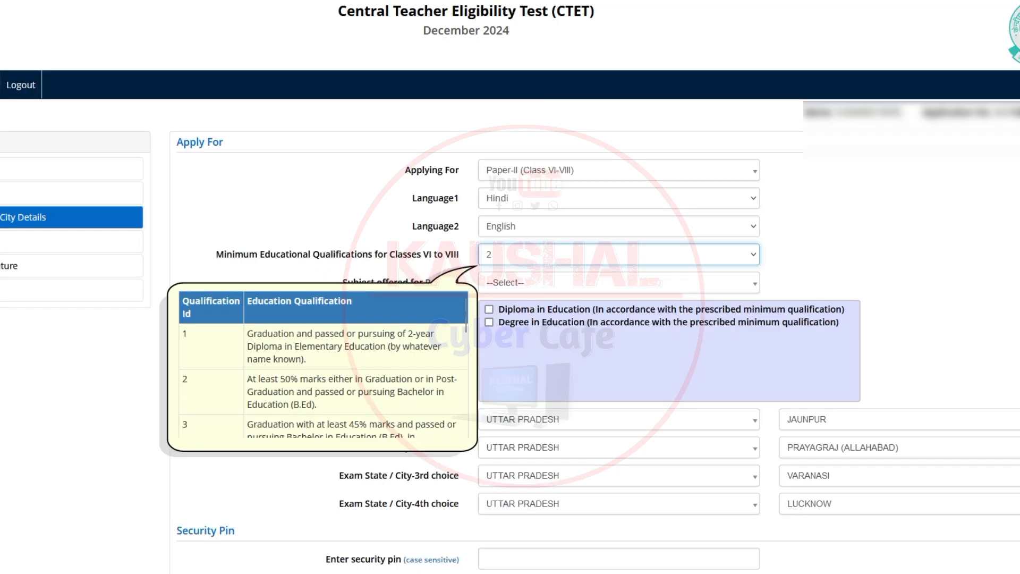
click(619, 283)
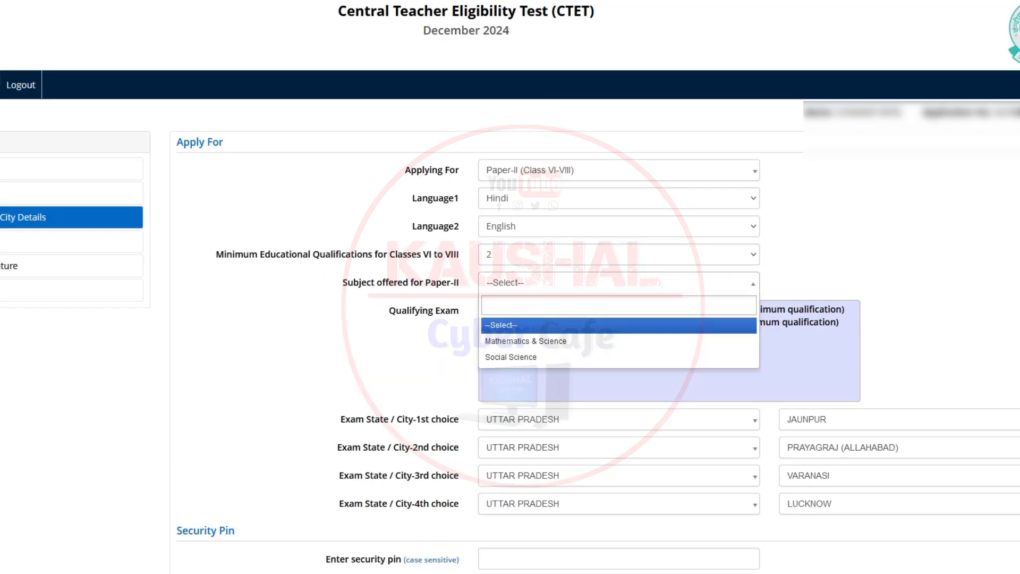
key(Down)
key(Down)
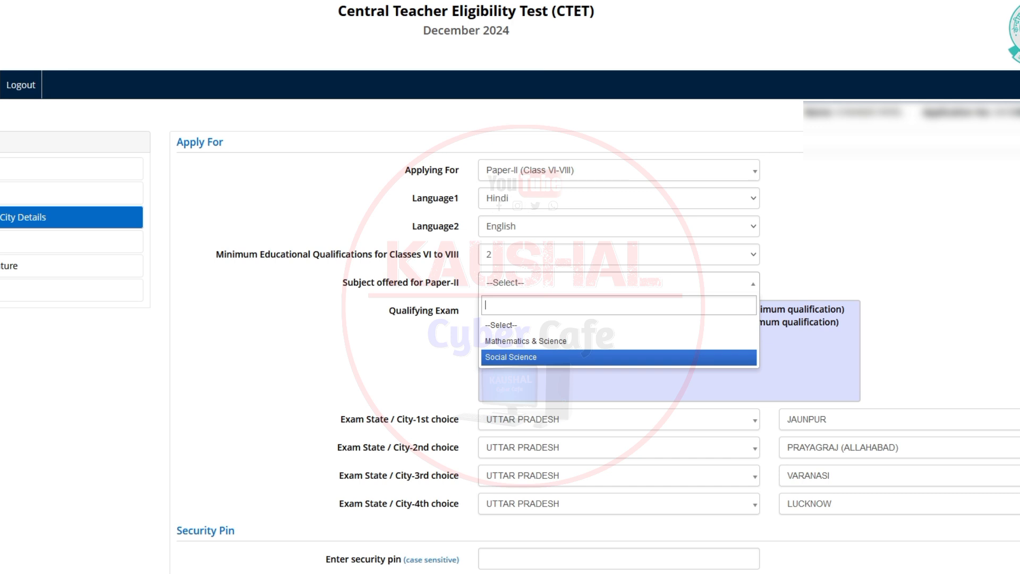
key(Up)
key(Down)
key(Up)
key(Return)
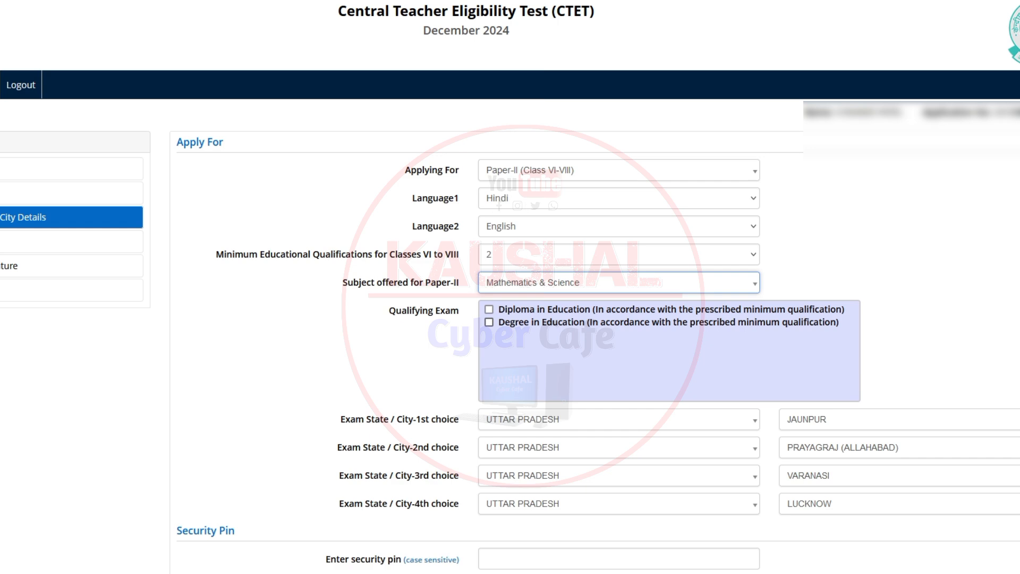
click(489, 322)
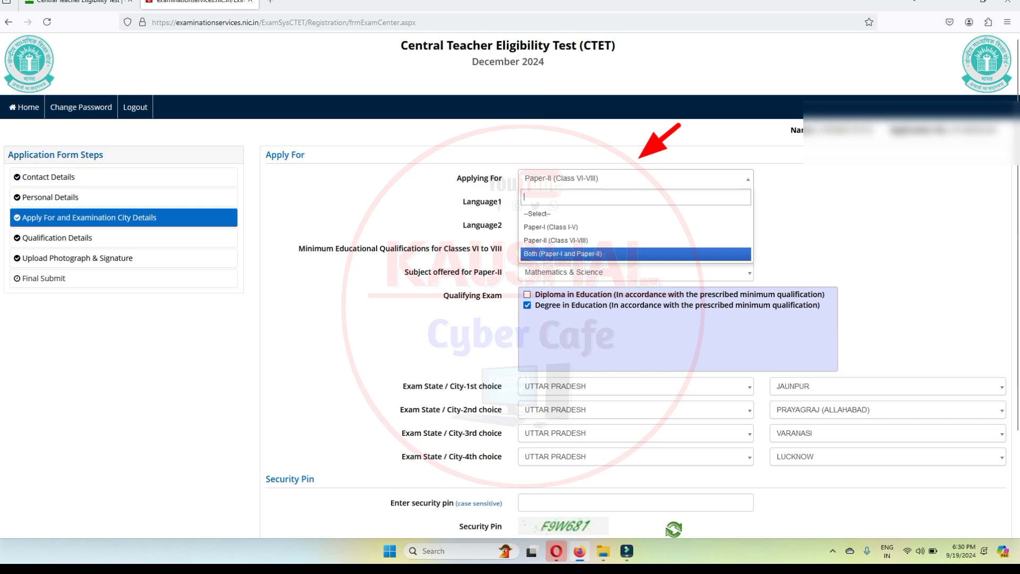
Step: Set Applying For to Both, keep Mathematics & Science, and move to Uttar Pradesh as state
key(Return)
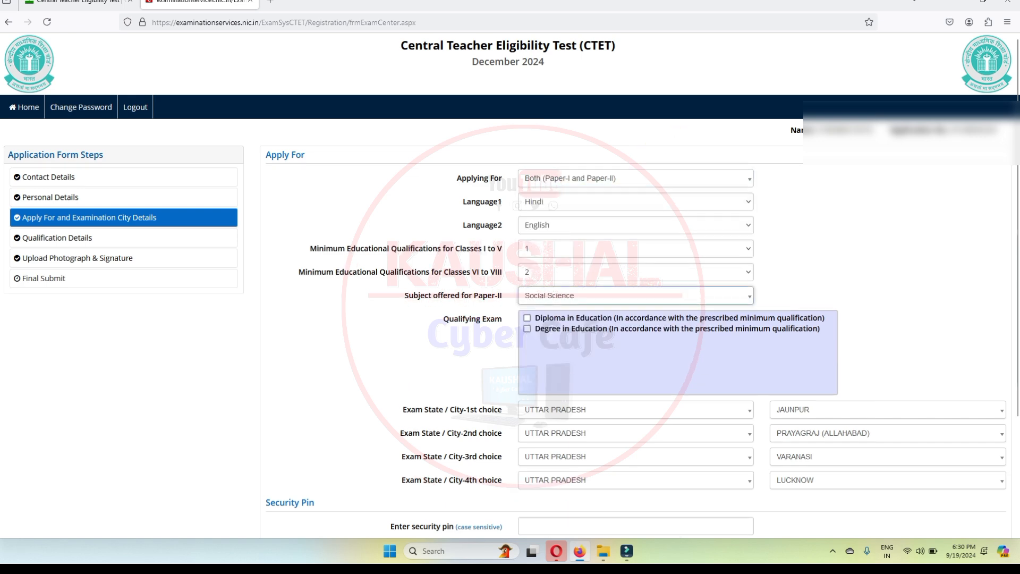
key(Return)
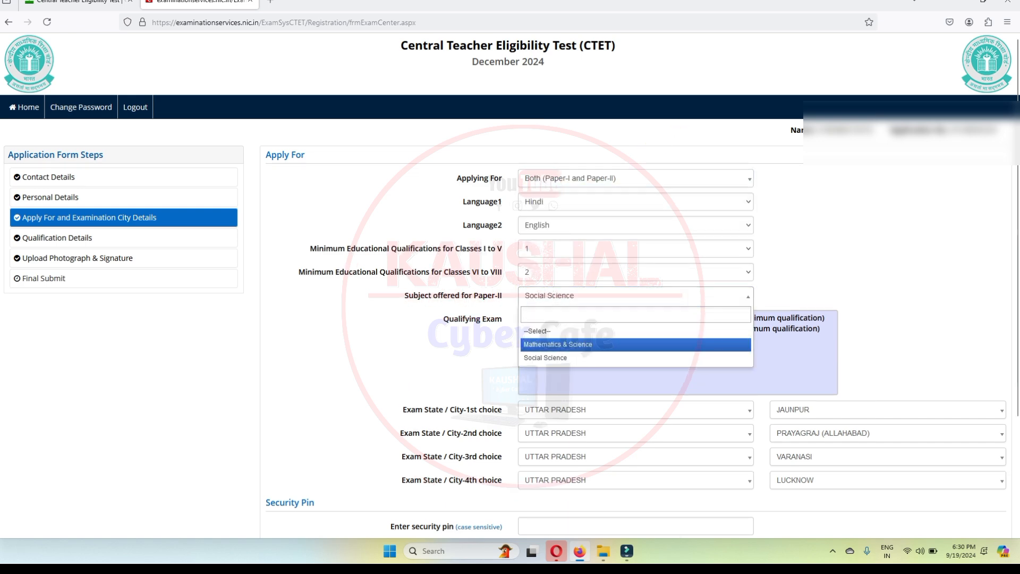
key(Return)
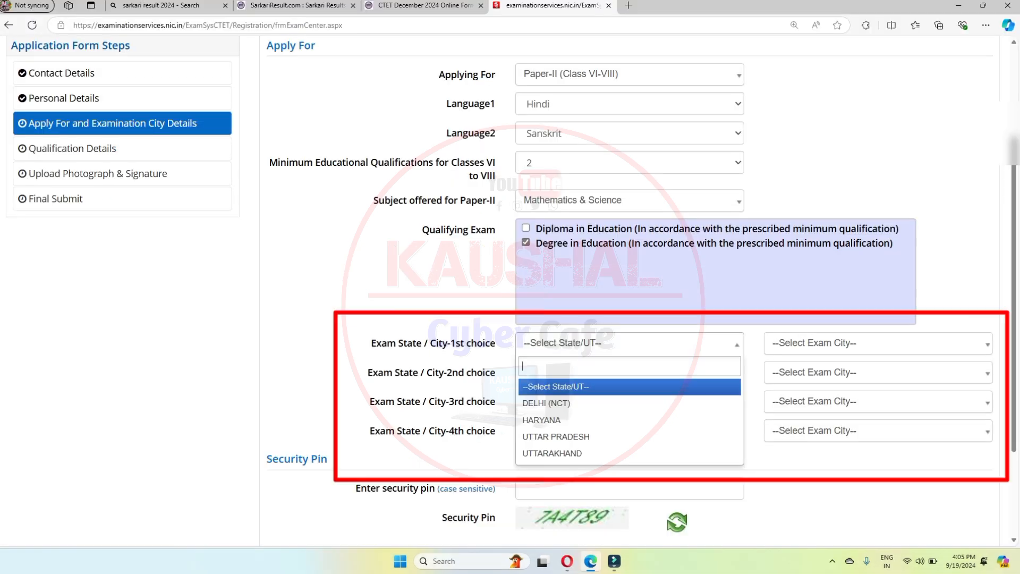
key(Return)
Step: Choose Uttar Pradesh exam cities starting with JAUNPUR, enter the security pin, and save the section
key(Tab)
key(Return)
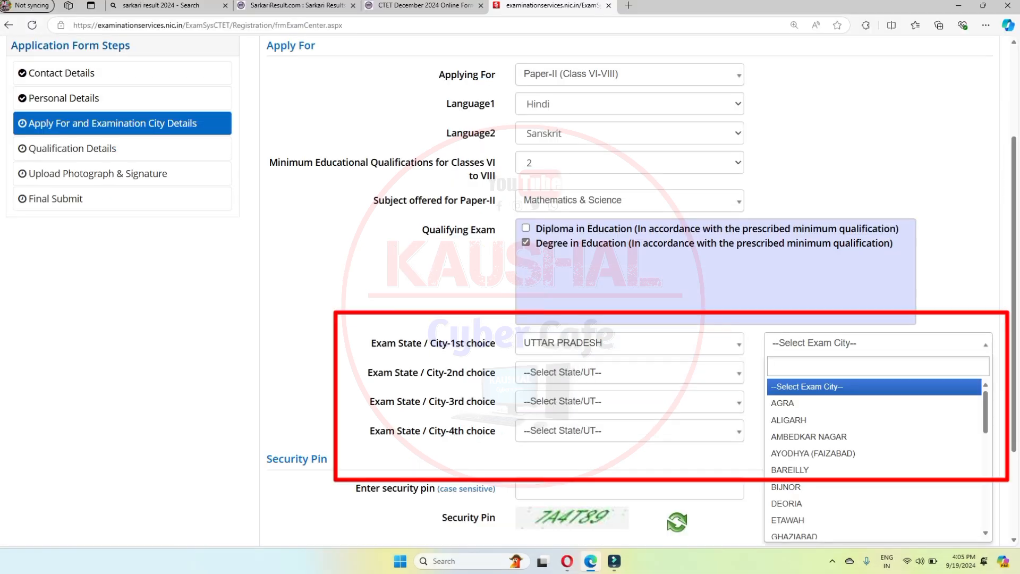
text(jaunpur)
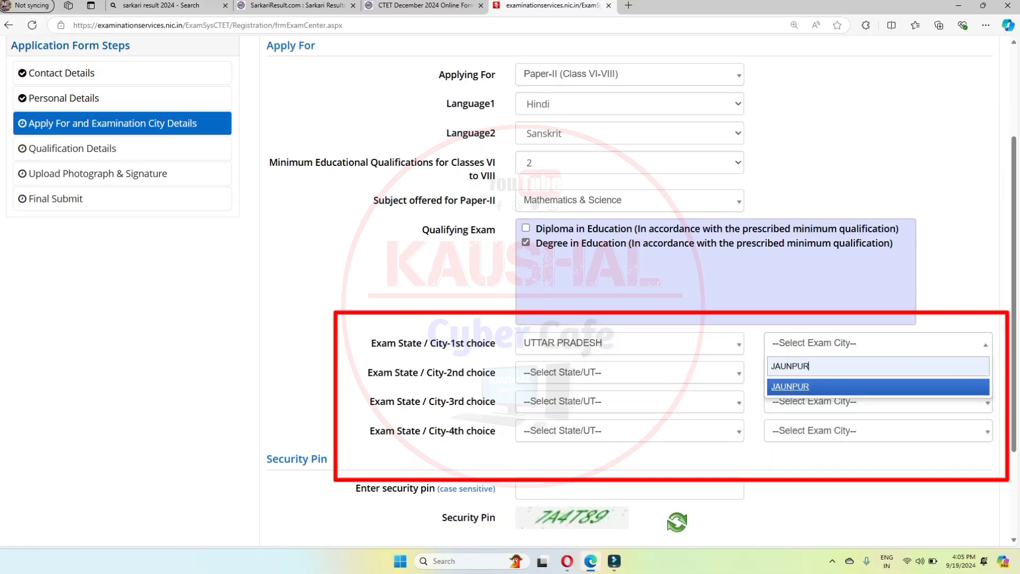
key(Return)
key(Tab)
key(Return)
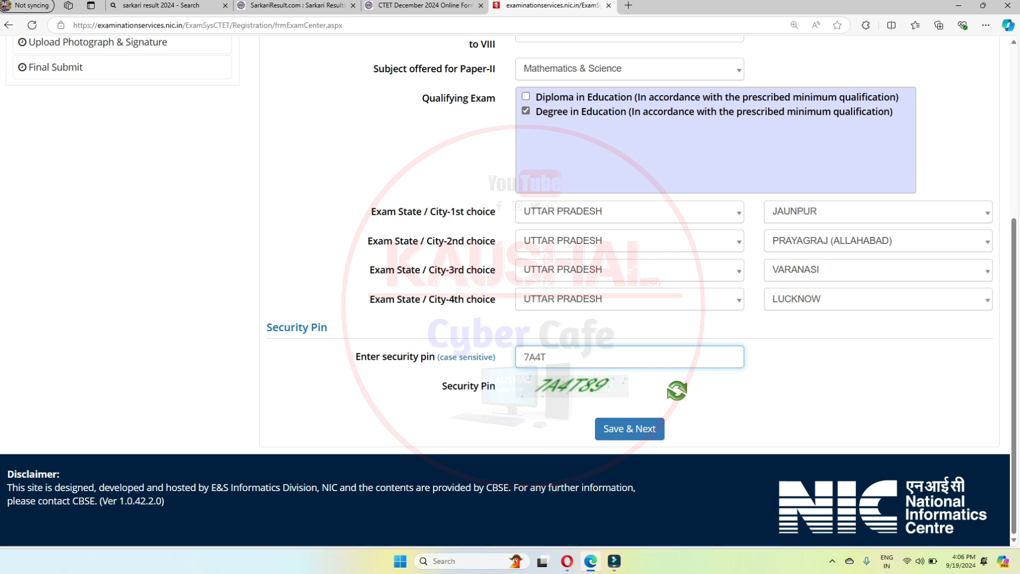
text(89)
click(630, 429)
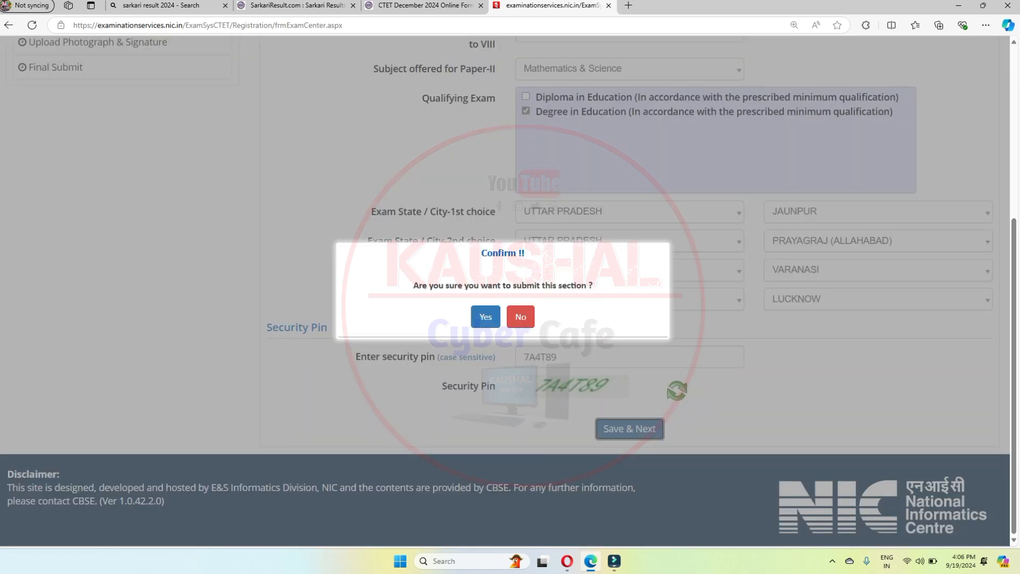
click(486, 317)
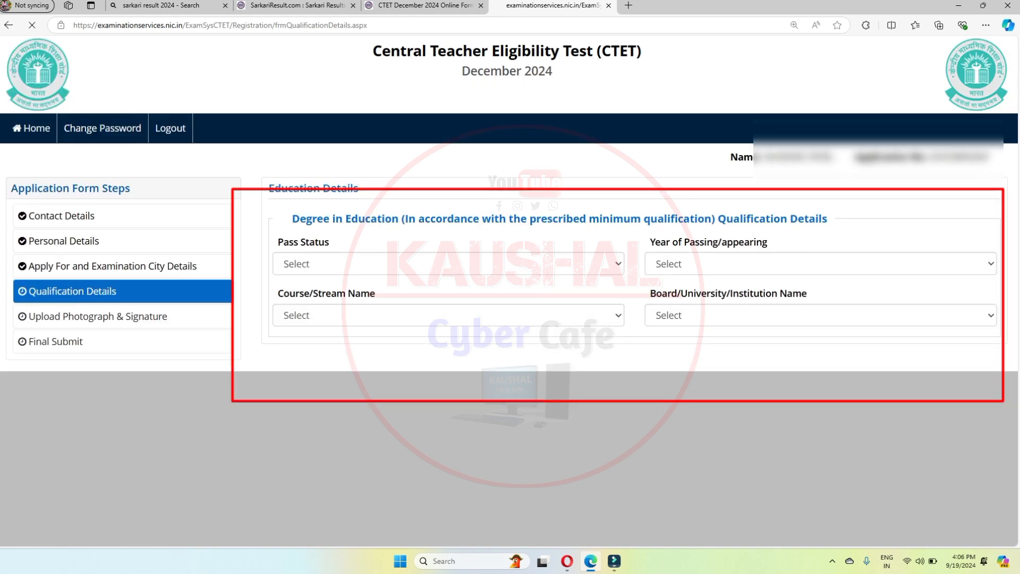
Step: Set the degree's Pass Status to Passed and Year of Passing to 2023
click(448, 264)
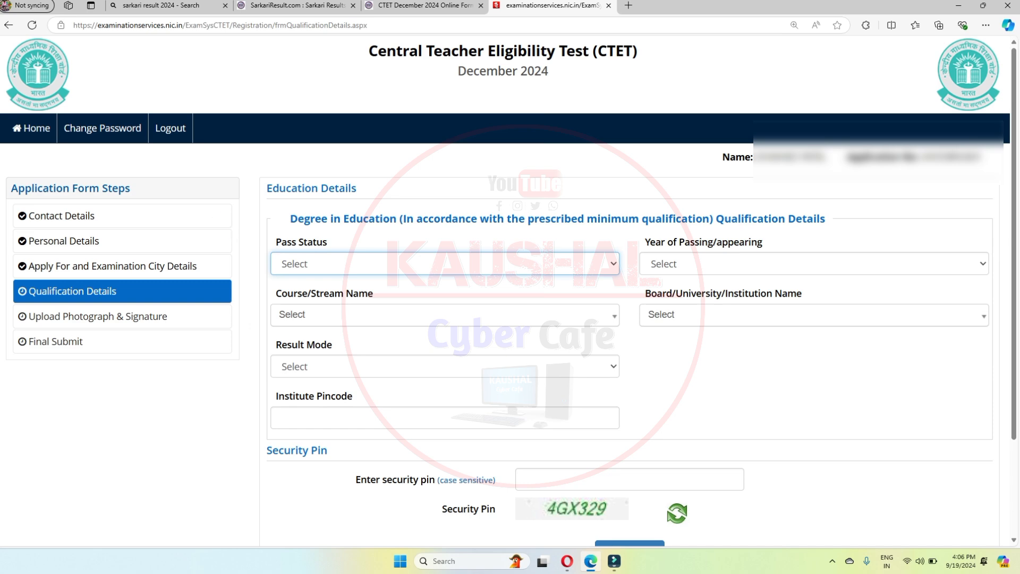
click(445, 264)
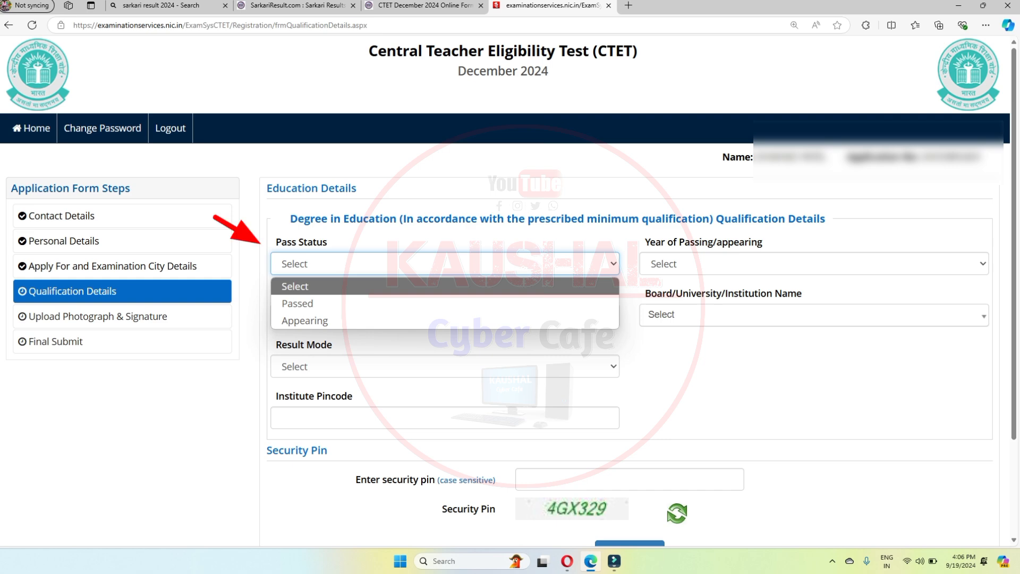
click(446, 304)
click(814, 263)
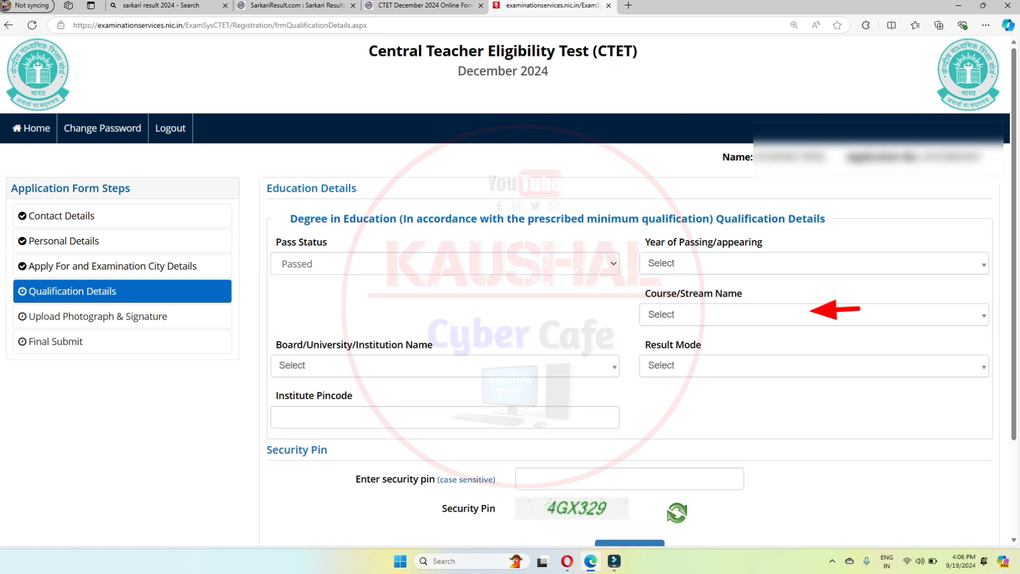
click(445, 263)
click(445, 303)
Step: Set Board/University to OTHERS and start filling the In Case Other university box
click(446, 366)
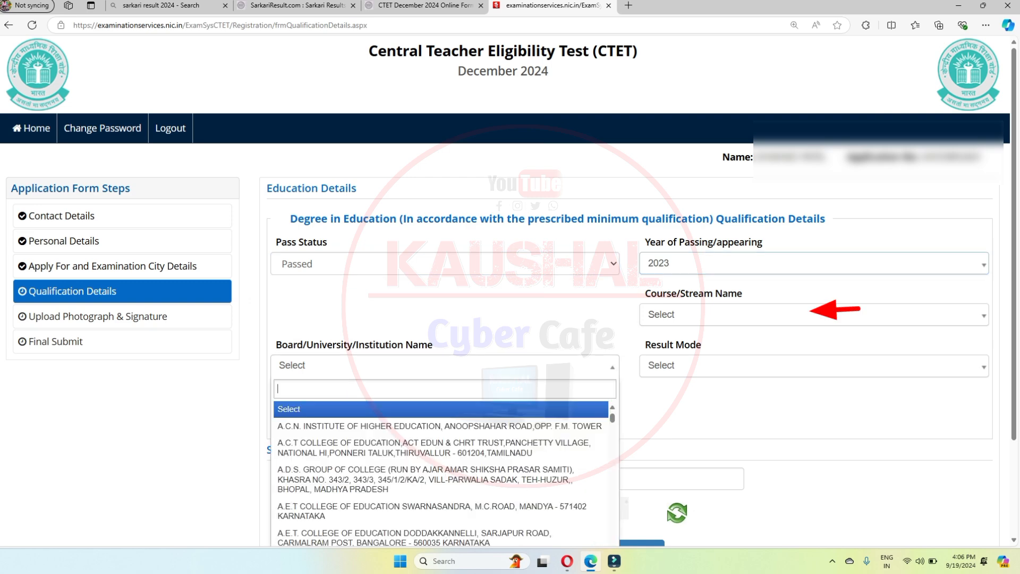
scroll(510, 287, down, 2)
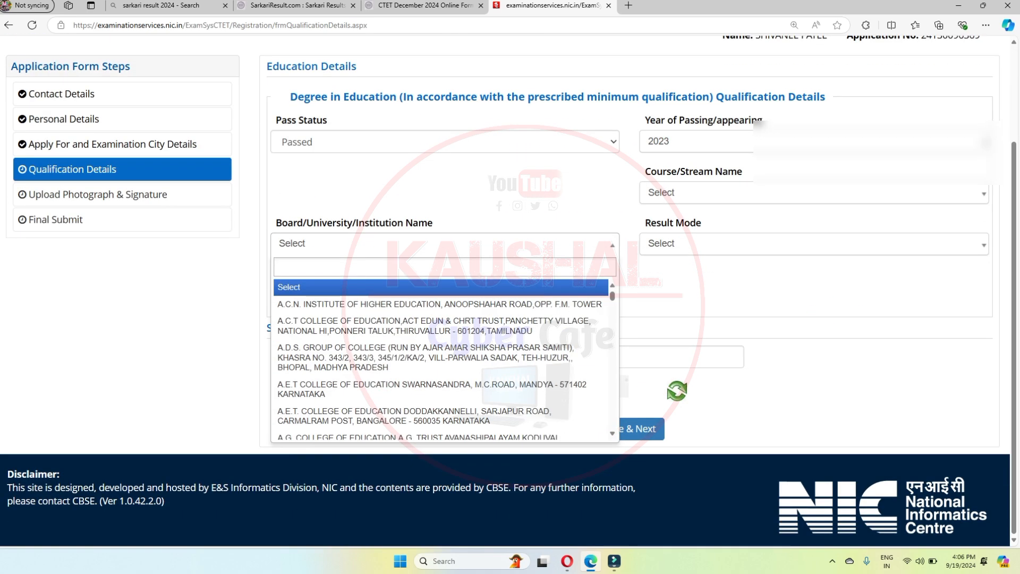
text(PRO)
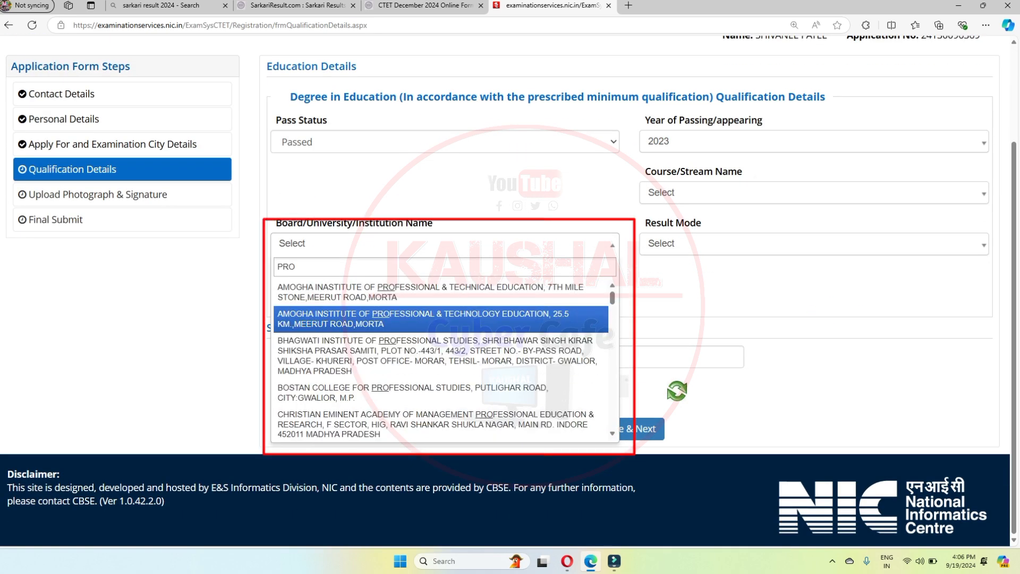
key(BackSpace)
key(BackSpace)
key(BackSpace)
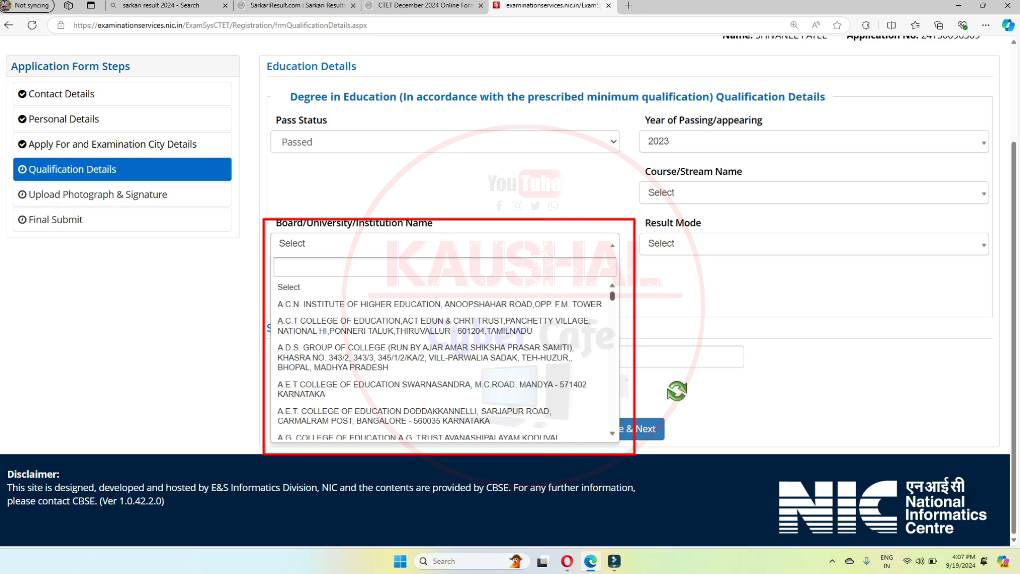
drag(612, 296, 612, 423)
click(295, 431)
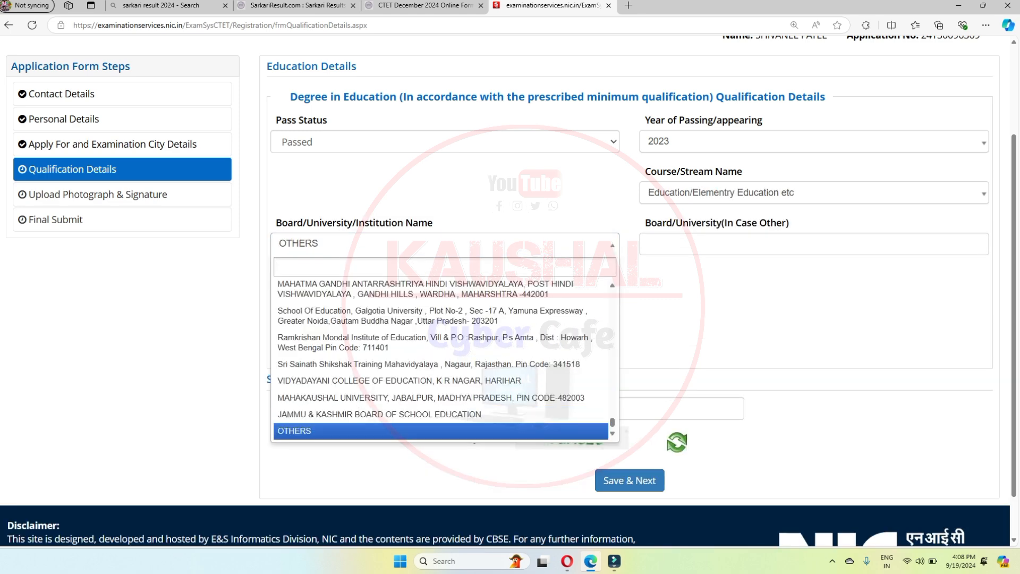
click(295, 431)
click(690, 244)
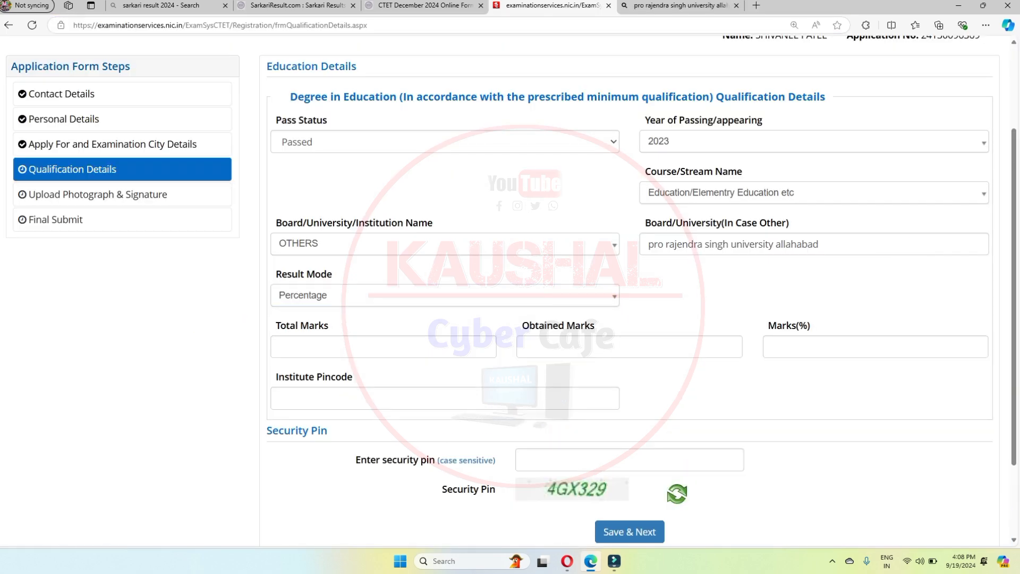
Step: Record CGPA 8.12 out of maximum 10 with pincode 230002, then save and confirm
click(445, 295)
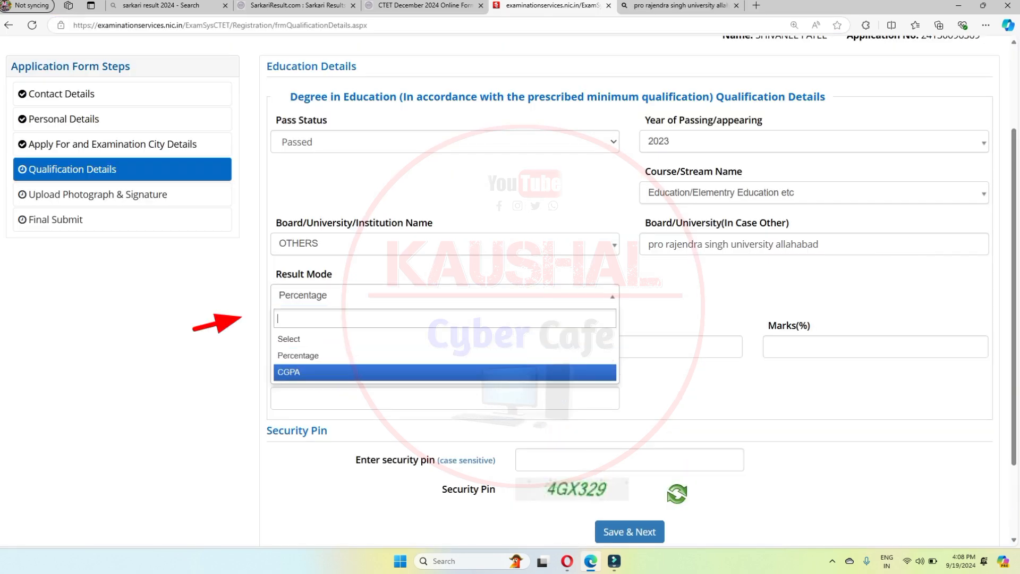
key(Return)
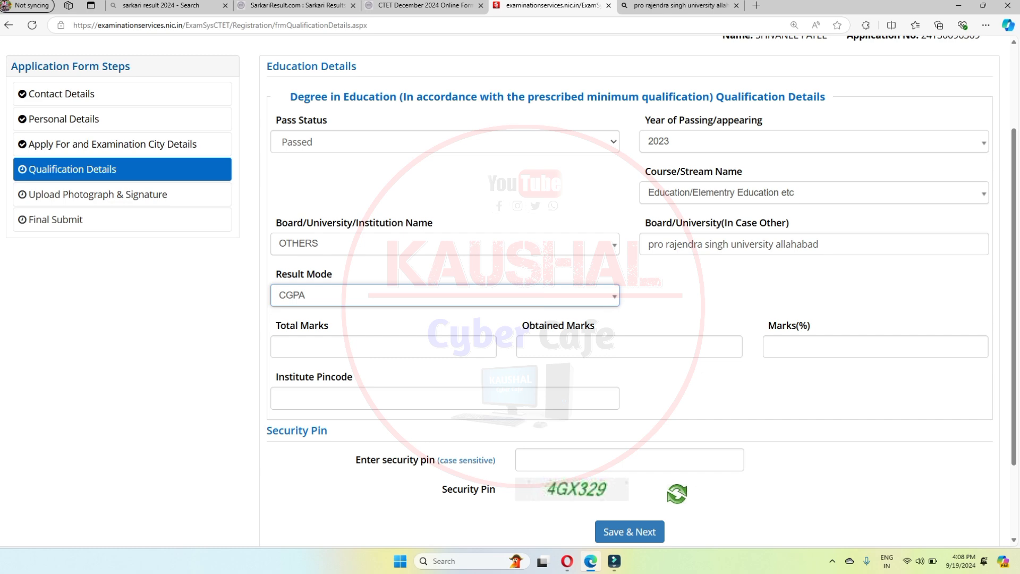
click(279, 346)
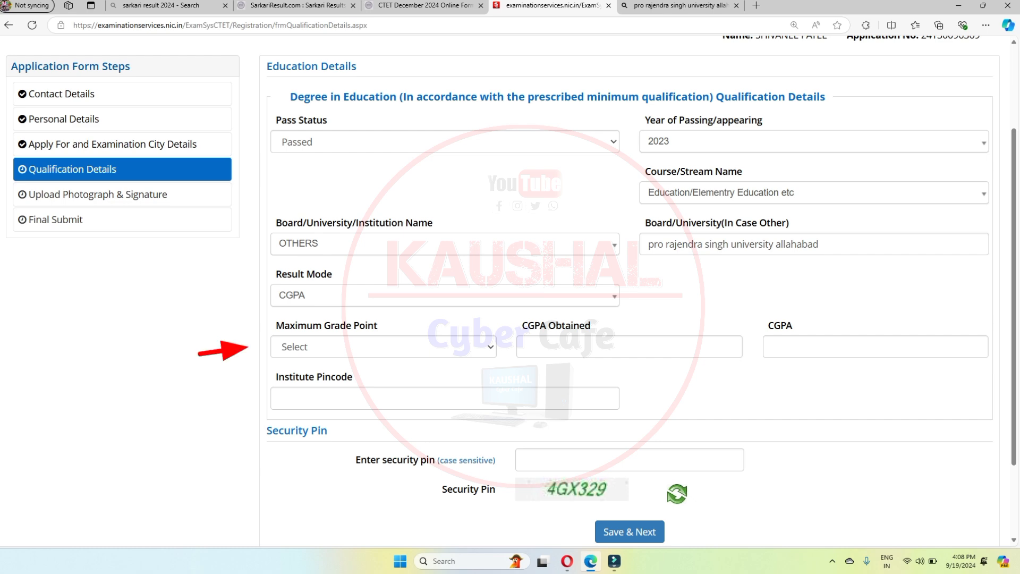
click(384, 347)
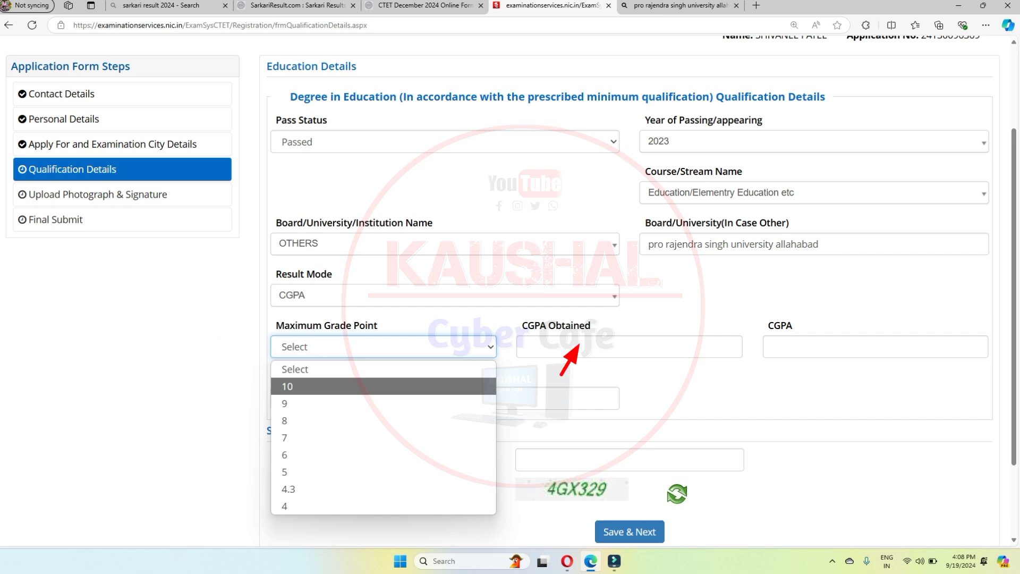
key(Return)
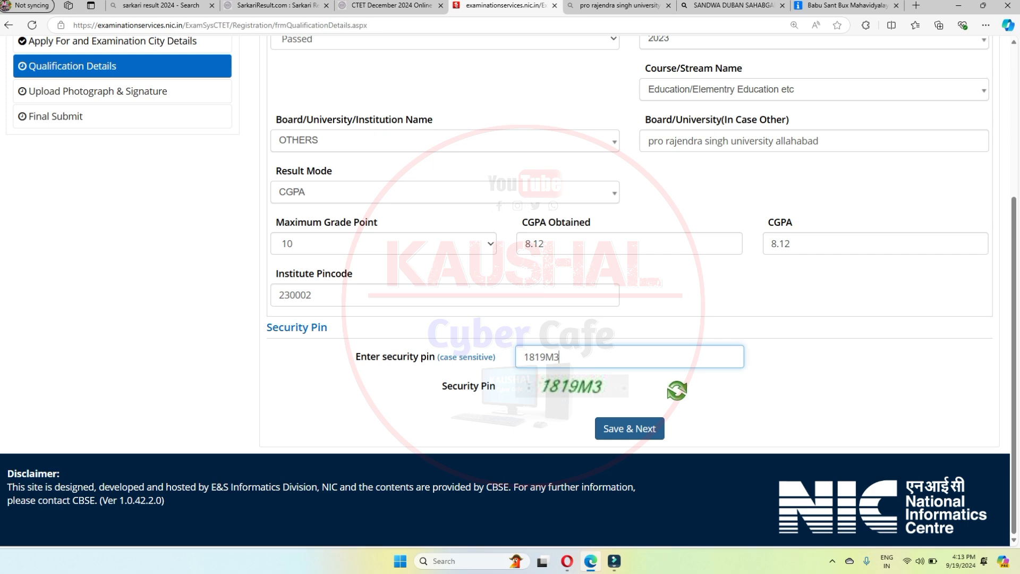
click(630, 429)
click(476, 315)
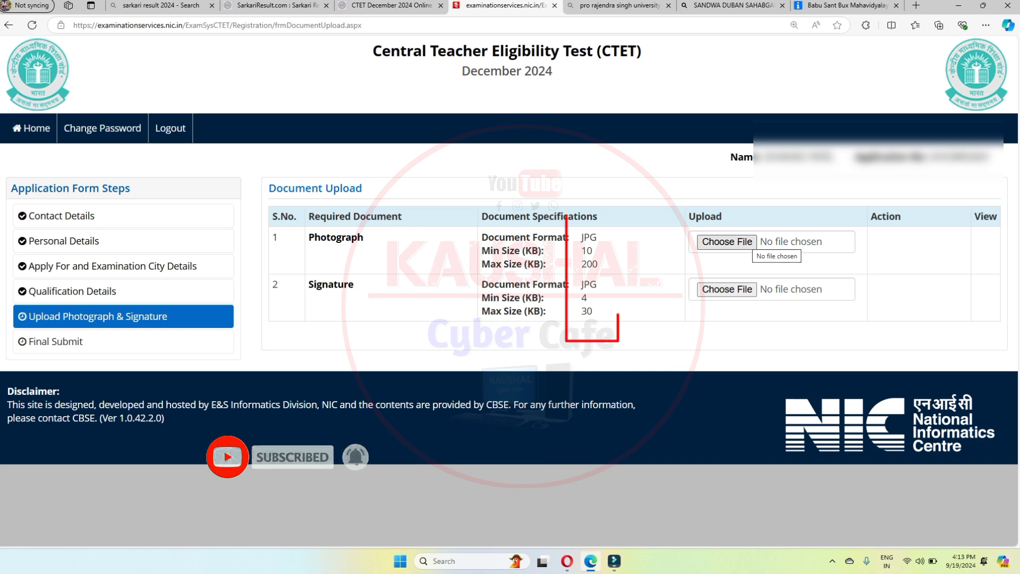
Step: Select the signature JPG, crop it, and upload it, dismissing the success alert
click(746, 242)
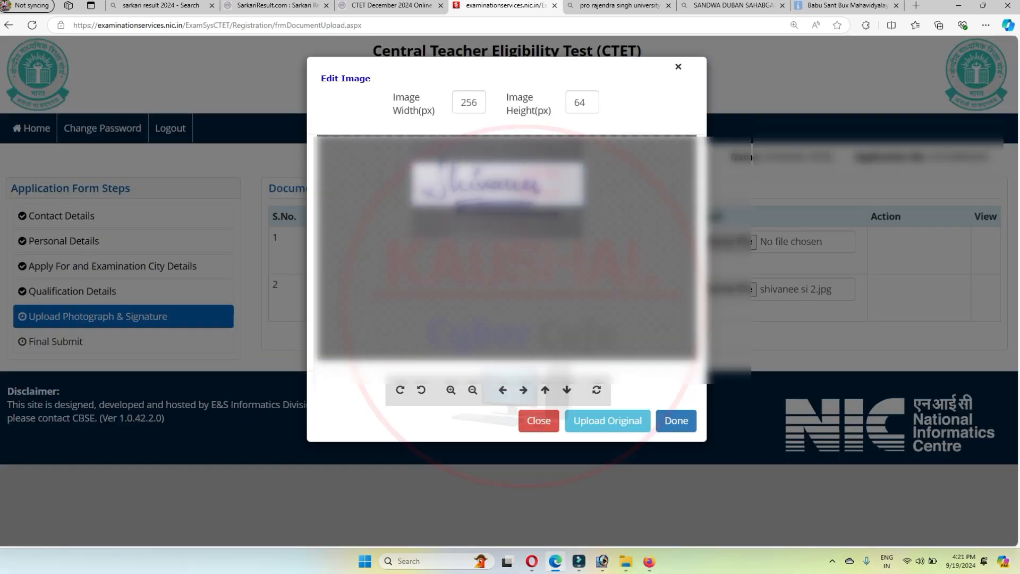
drag(498, 184, 498, 174)
drag(571, 487, 589, 440)
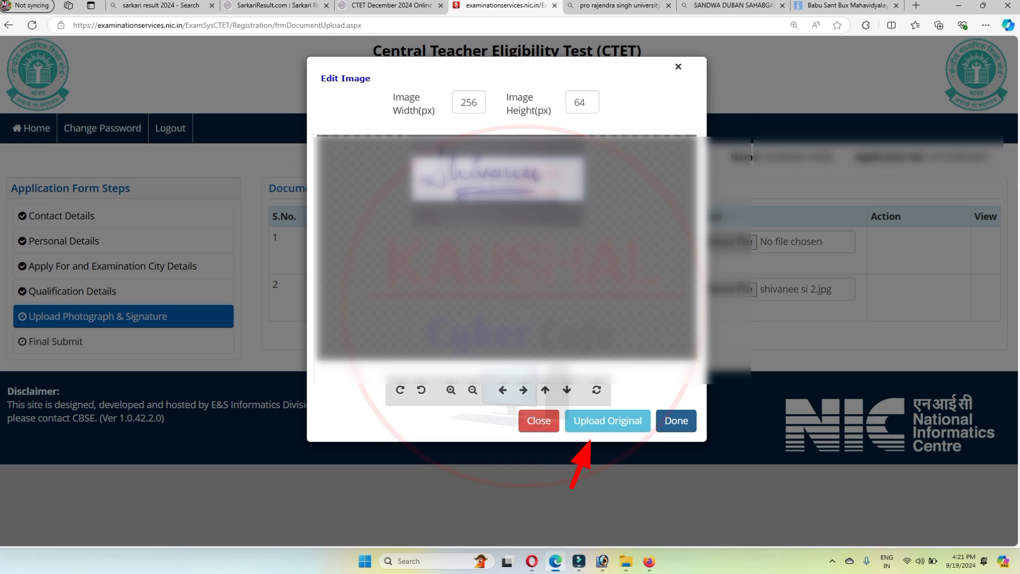
click(676, 421)
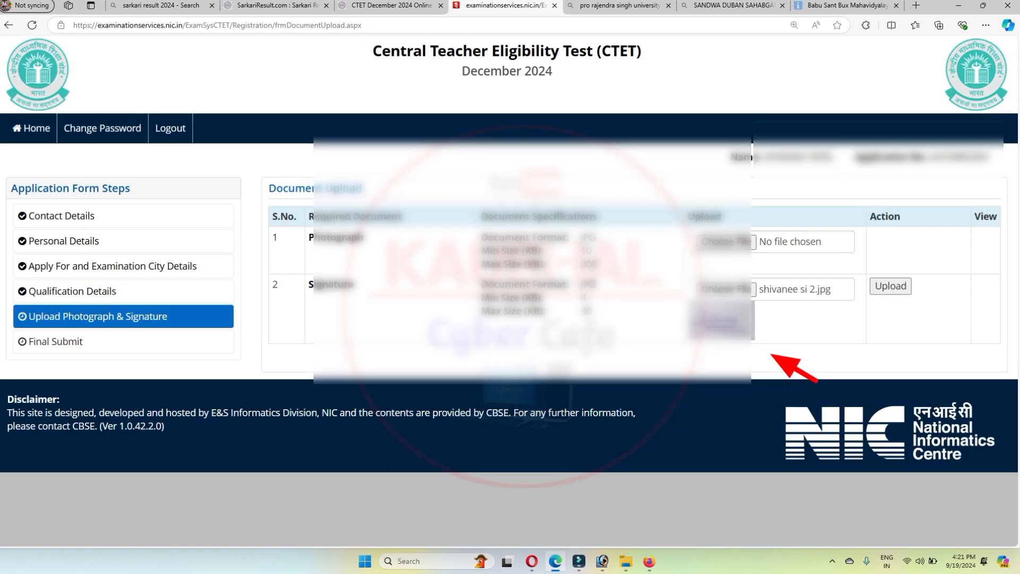
click(891, 286)
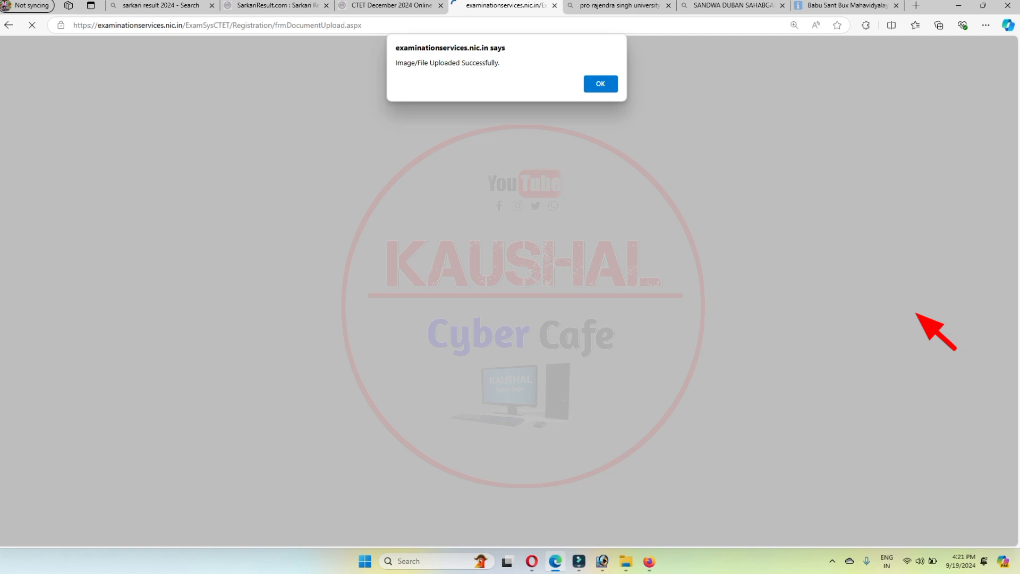
key(Return)
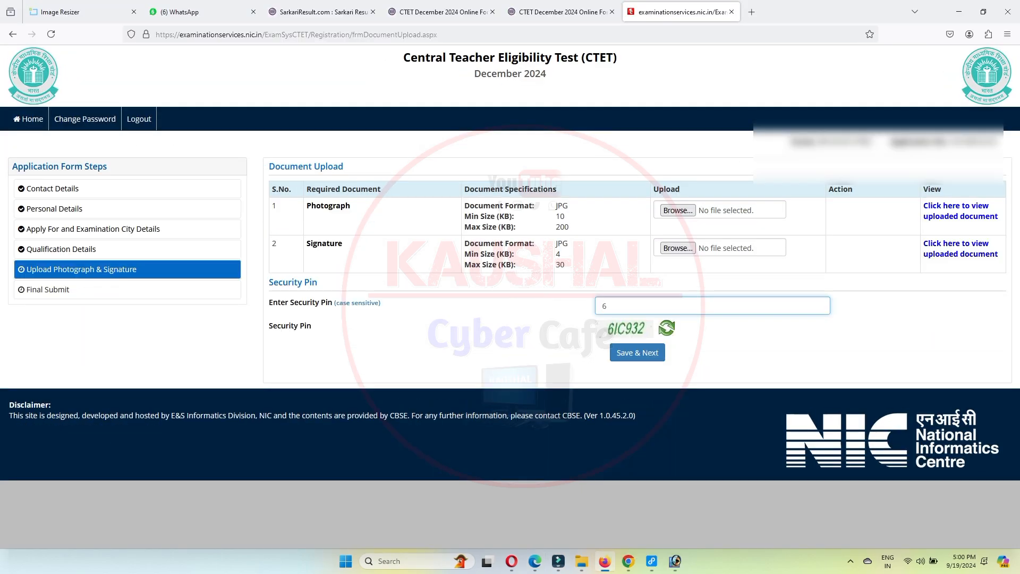
Step: Enter the security pin and save the uploaded photo and signature
text(IC932)
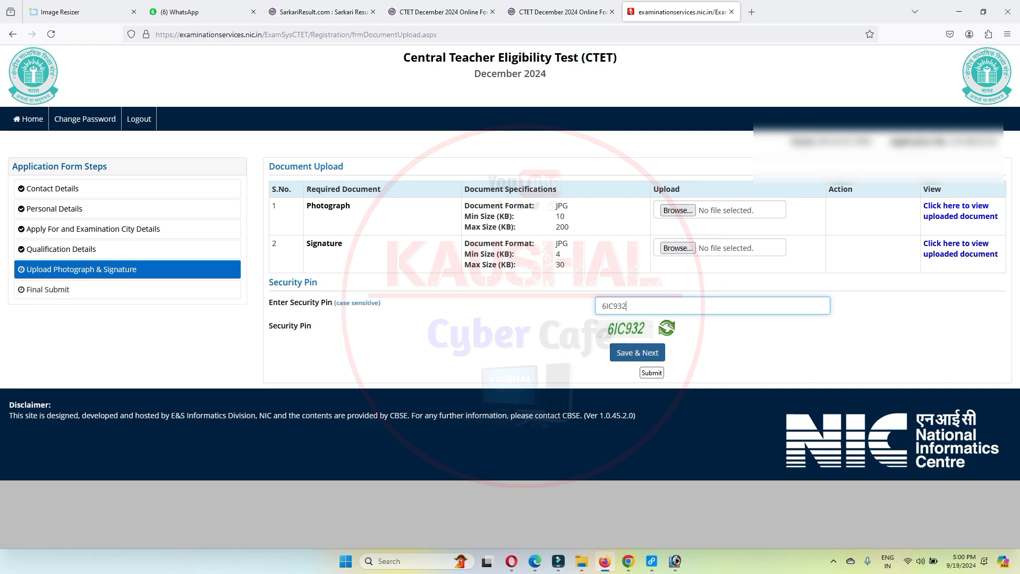
click(637, 353)
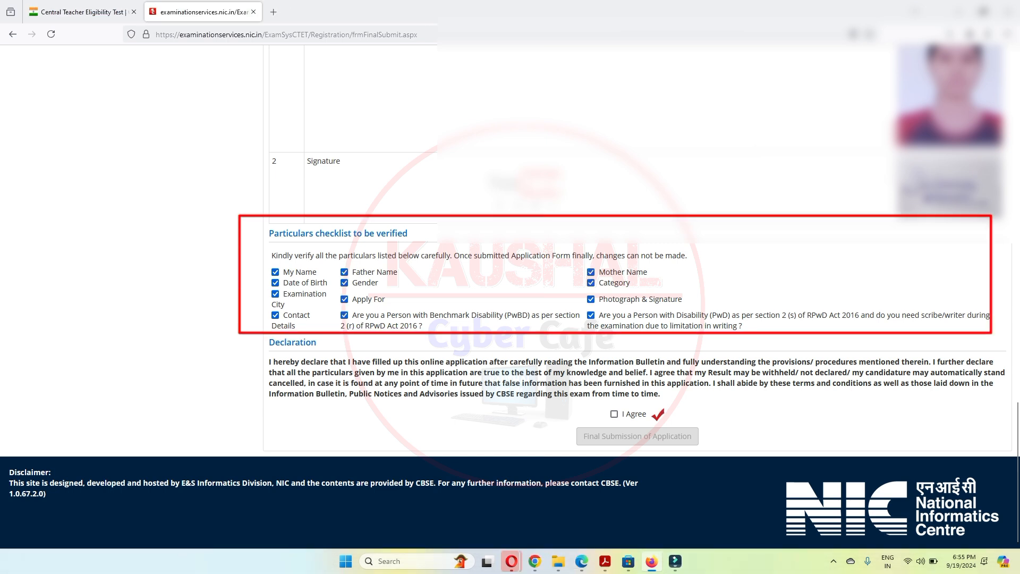
Step: Accept the declaration and confirm Final Submission of the application
click(614, 414)
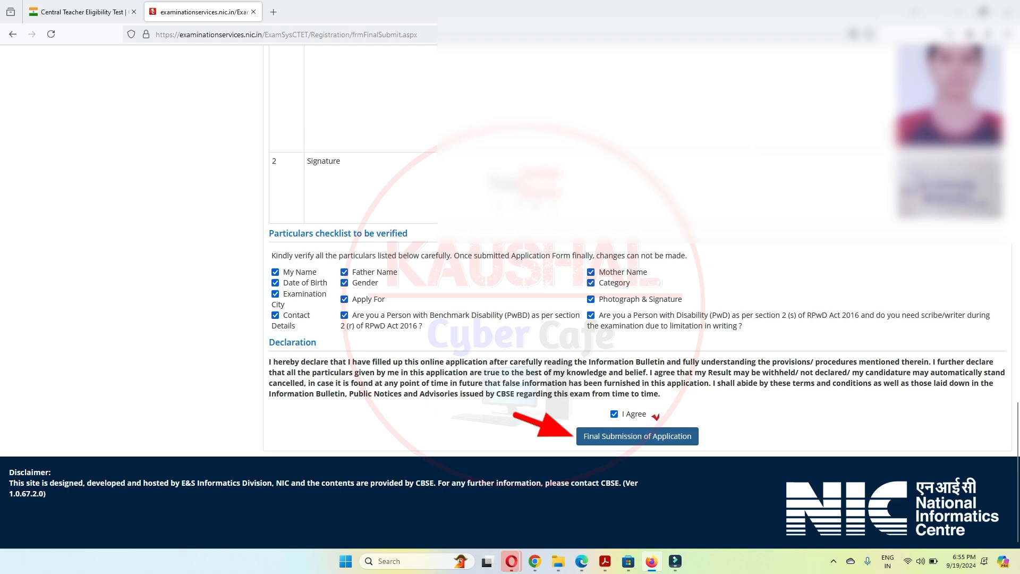
click(637, 436)
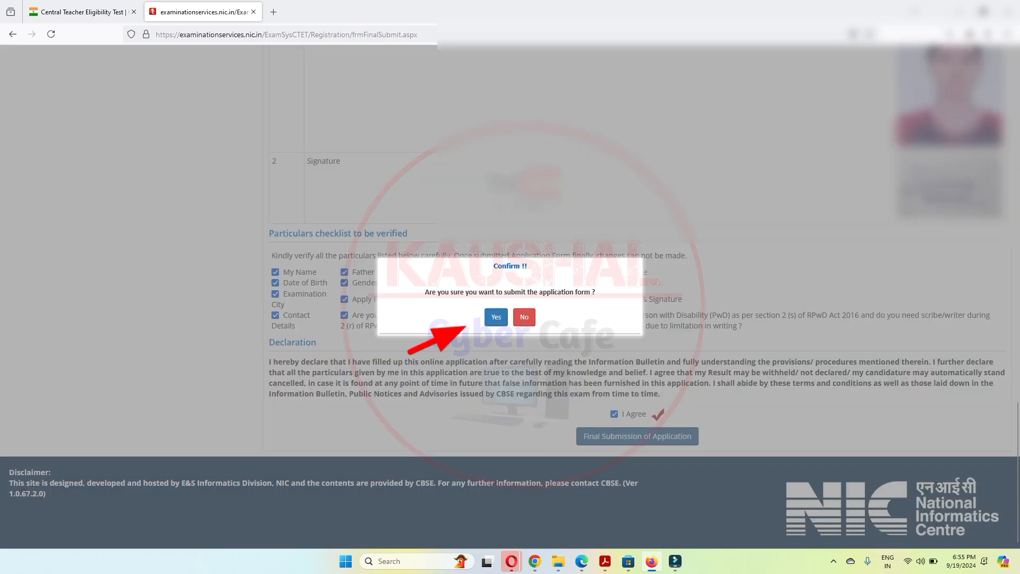
click(496, 317)
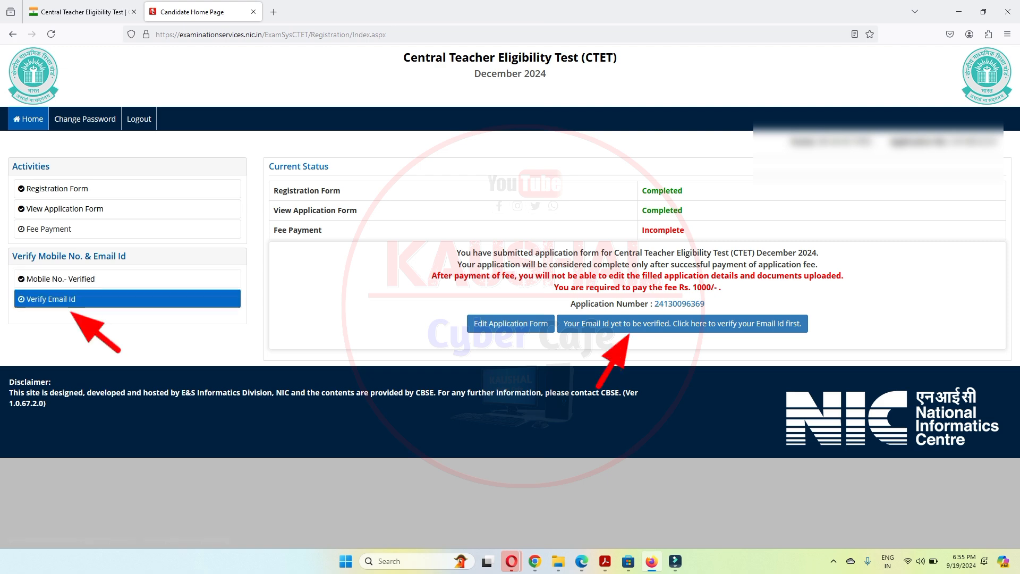
Step: Verify the registered email id using the security pin and emailed OTP, then return home
click(51, 299)
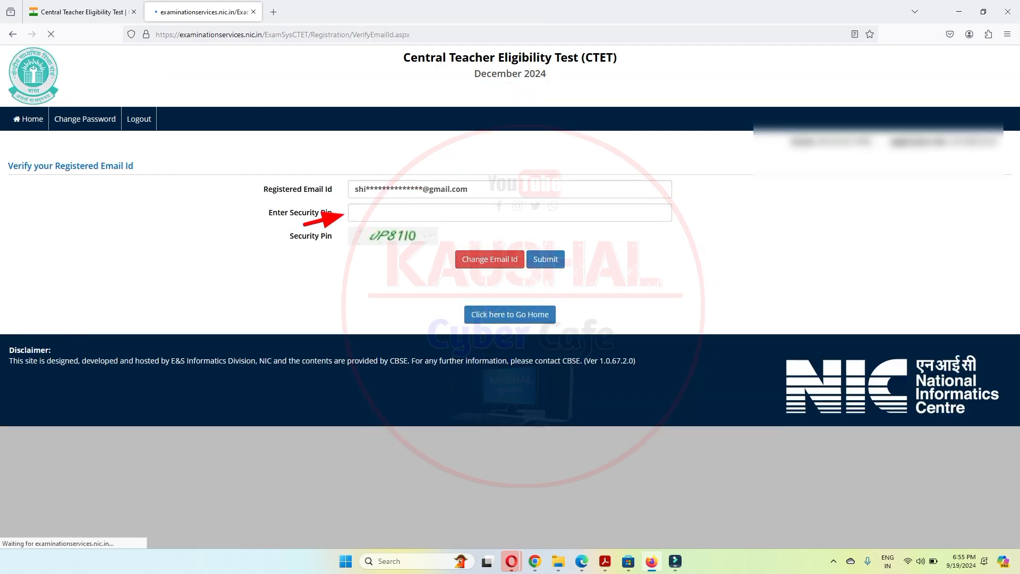
key(Return)
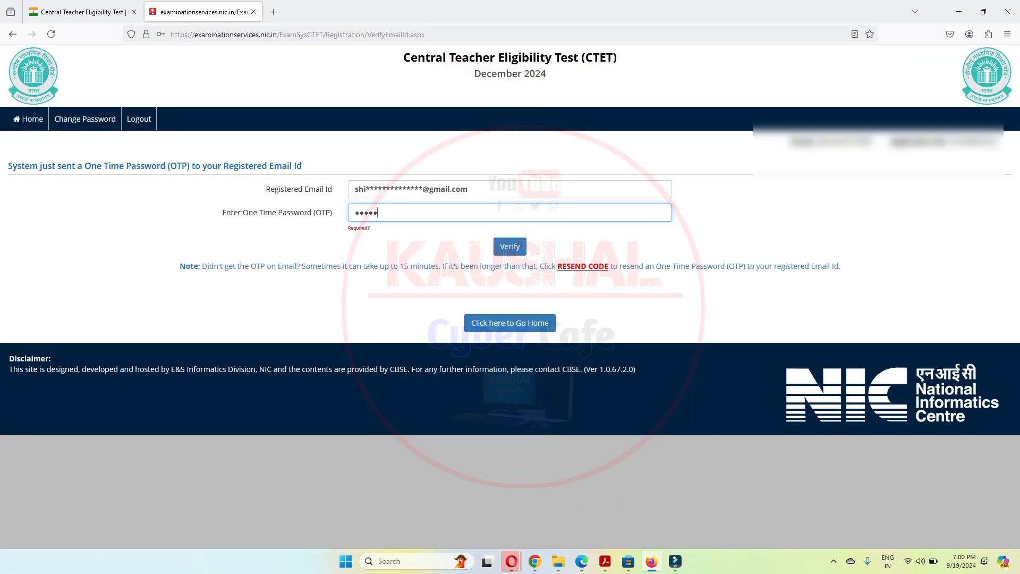
key(Tab)
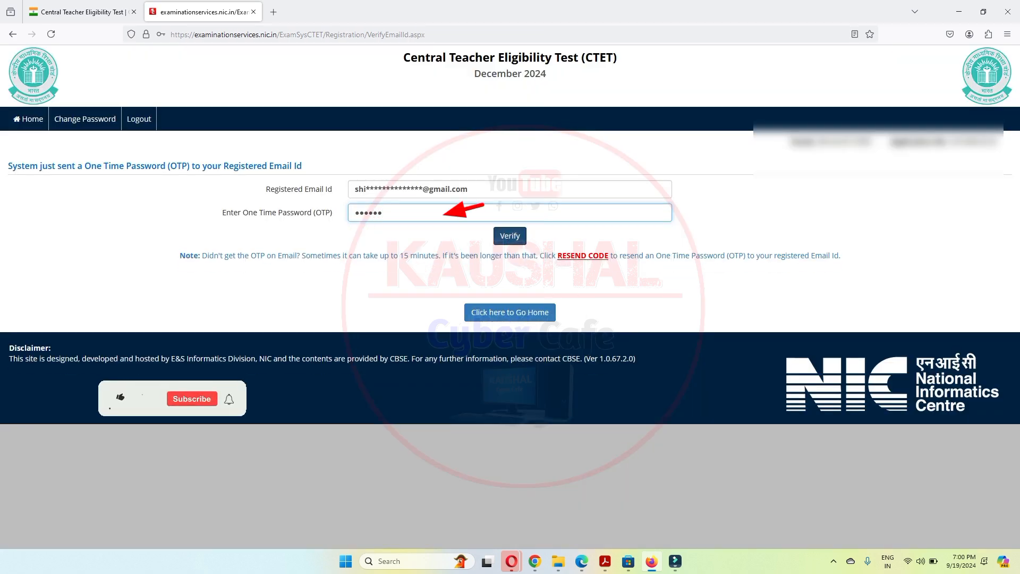
key(Return)
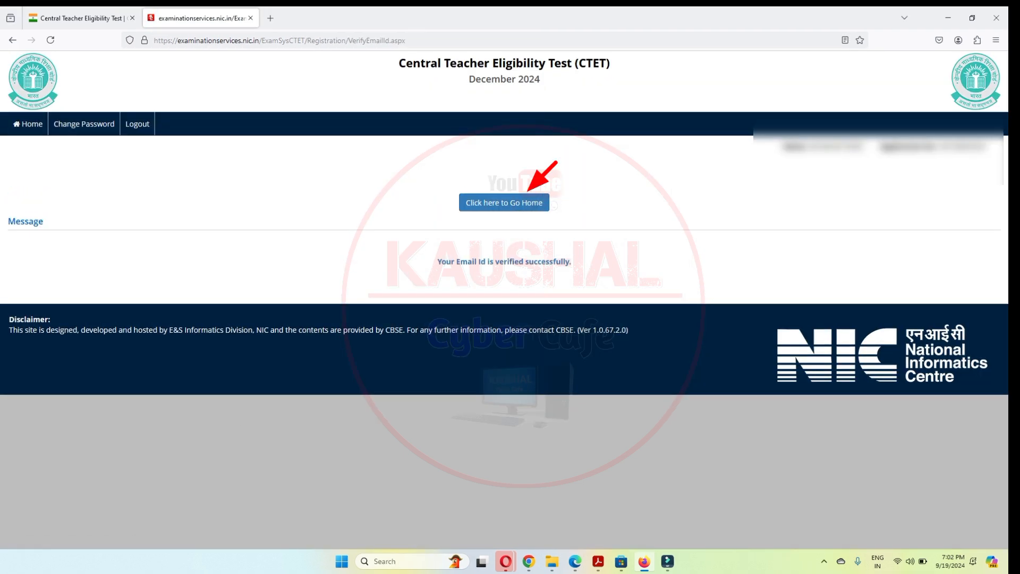
click(504, 203)
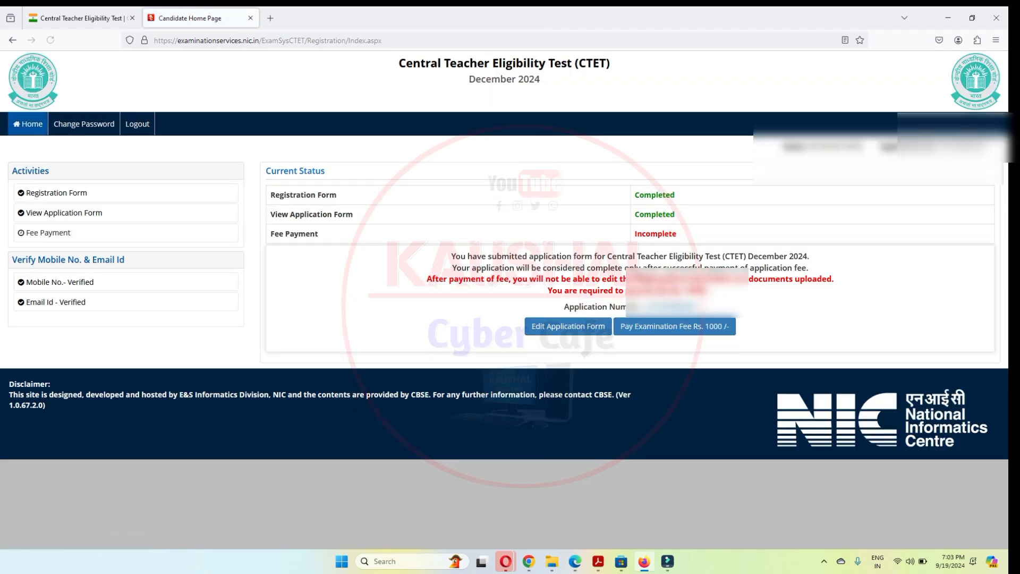
Step: Choose Online Payment for the Rs. 1000 examination fee and proceed to payment
click(680, 326)
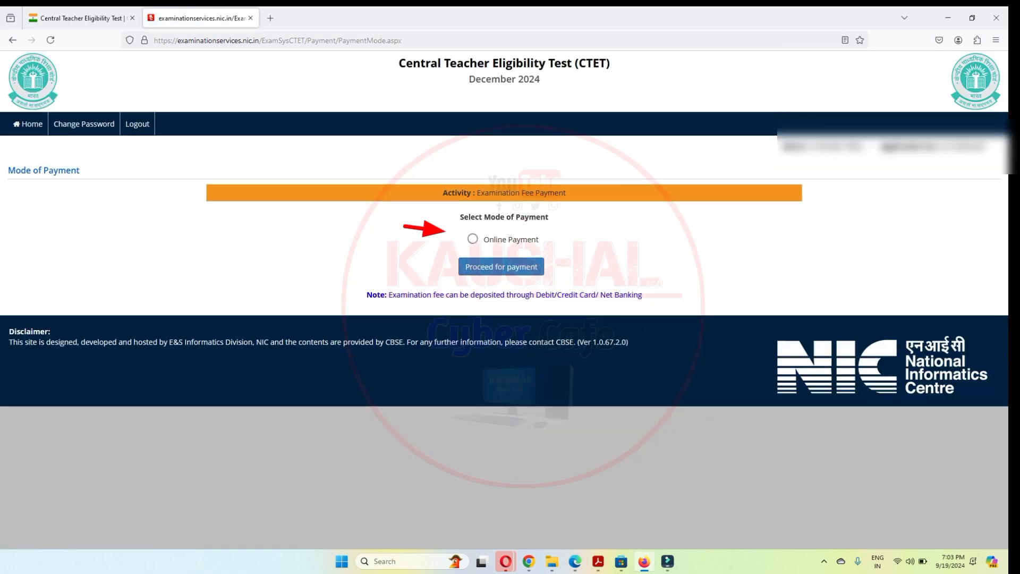
click(472, 239)
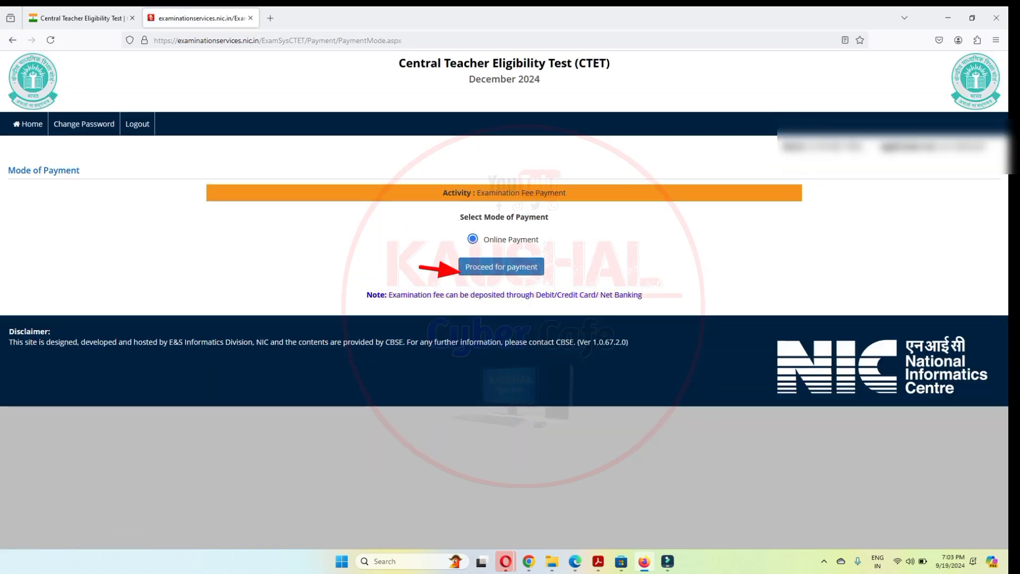
click(502, 267)
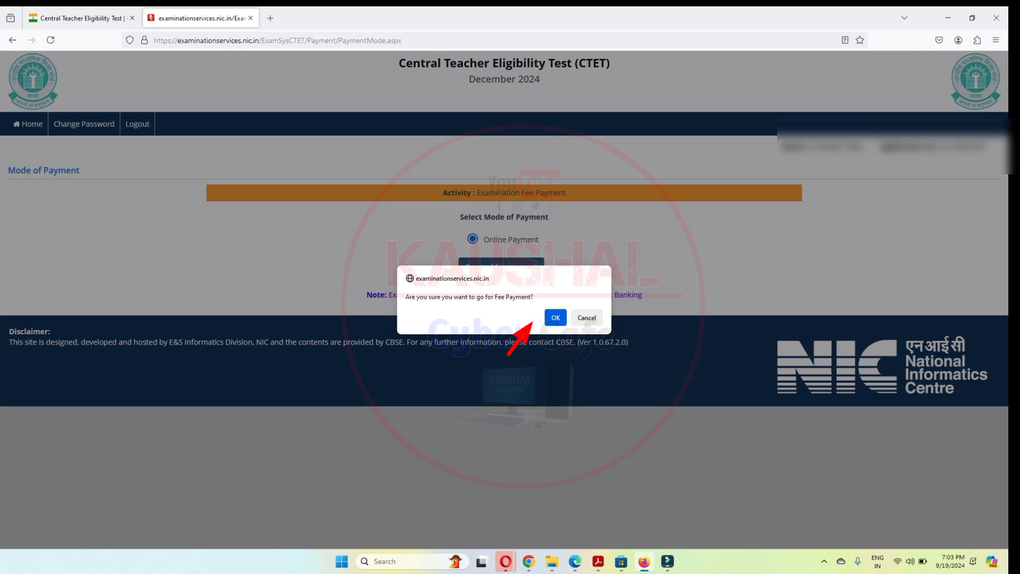
key(Return)
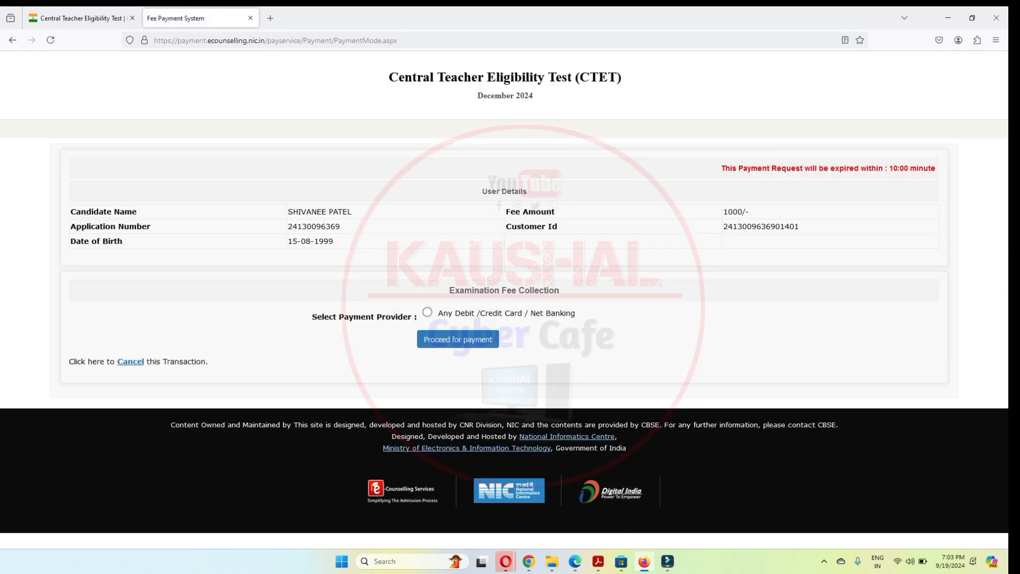
Step: Pay the ₹1000 fee through BillDesk using the card/net banking provider and BHIM UPI QR
click(427, 312)
click(457, 339)
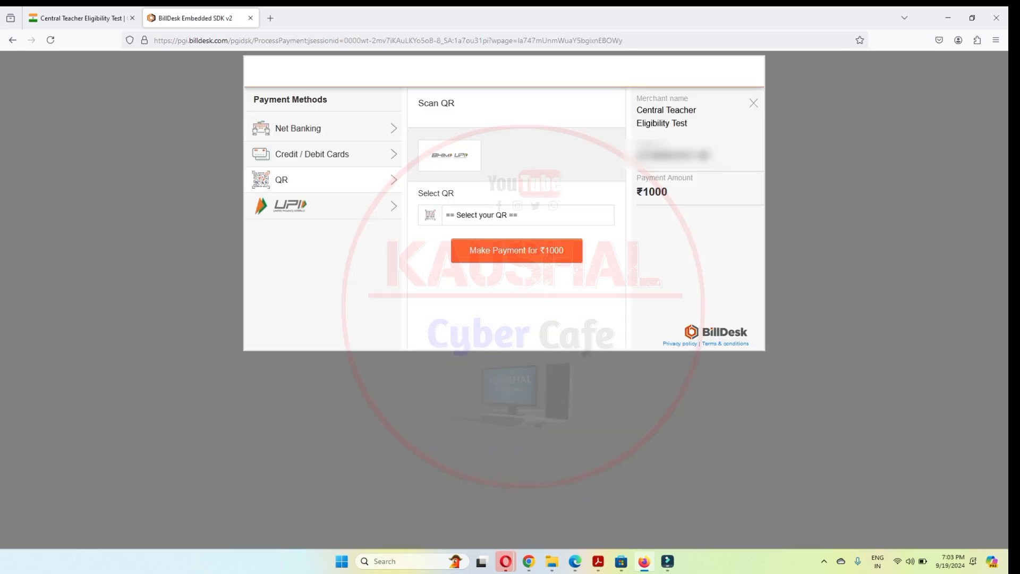
click(449, 154)
click(517, 250)
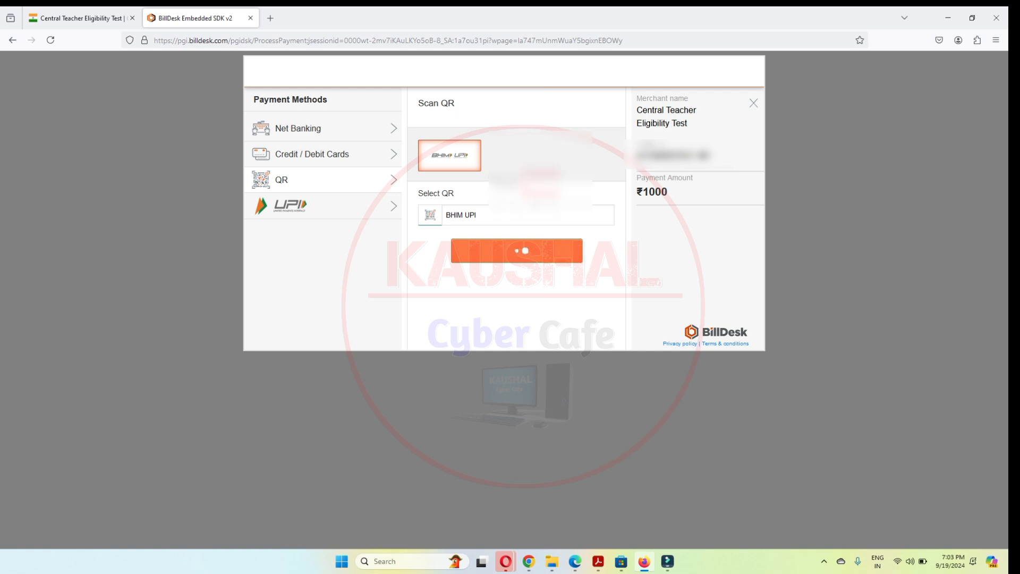